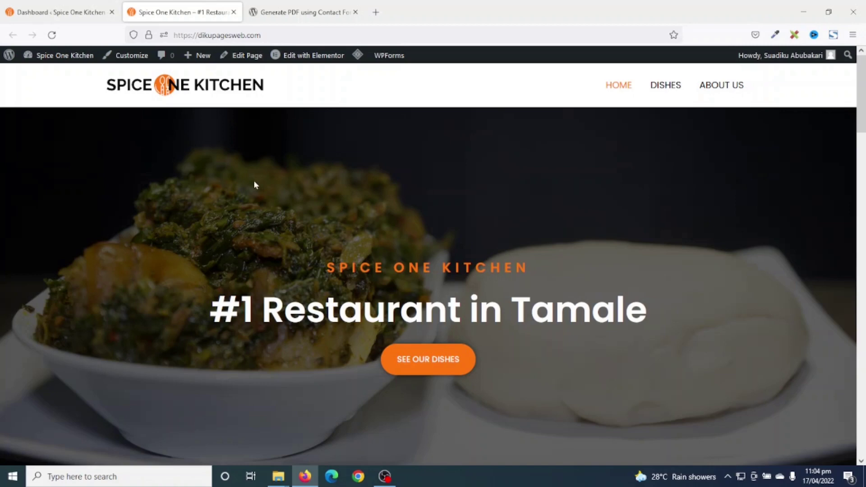
- Switch to the browser tab showing ZealousWeb's 'Generate PDF using Contact Form 7' plugin page
{"action": "left_click", "coordinate": [288, 12]}
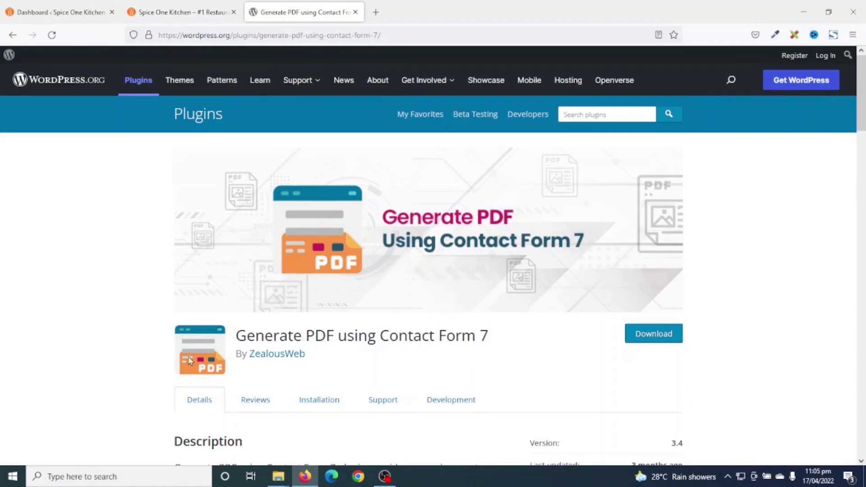
{"action": "scroll", "coordinate": [347, 377], "scroll_direction": "down", "scroll_amount": 3}
{"action": "scroll", "coordinate": [346, 375], "scroll_direction": "down", "scroll_amount": 2}
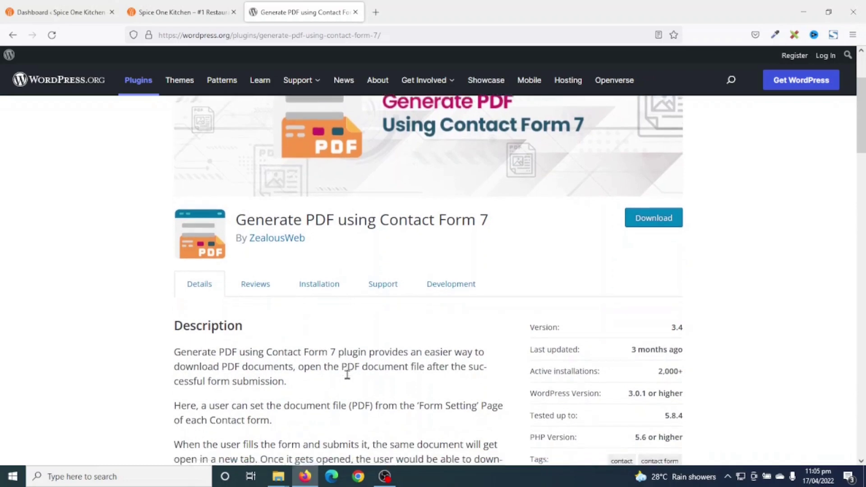
{"action": "scroll", "coordinate": [347, 375], "scroll_direction": "up", "scroll_amount": 2}
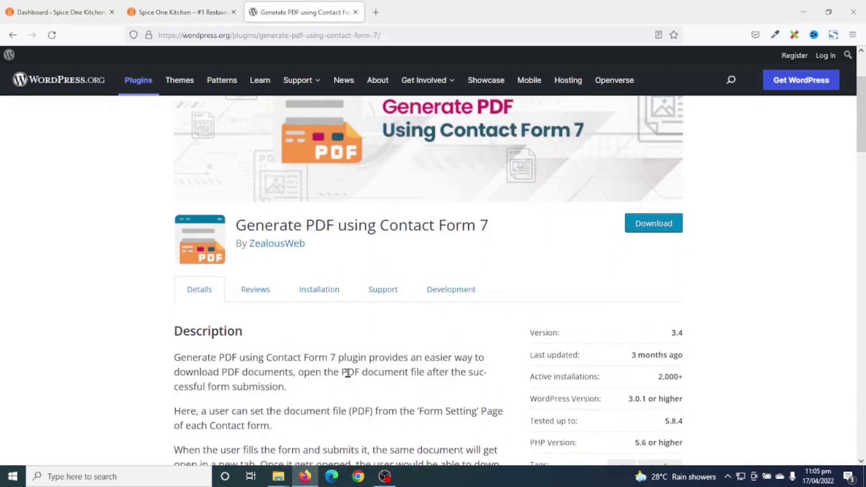
{"action": "scroll", "coordinate": [347, 373], "scroll_direction": "up", "scroll_amount": 3}
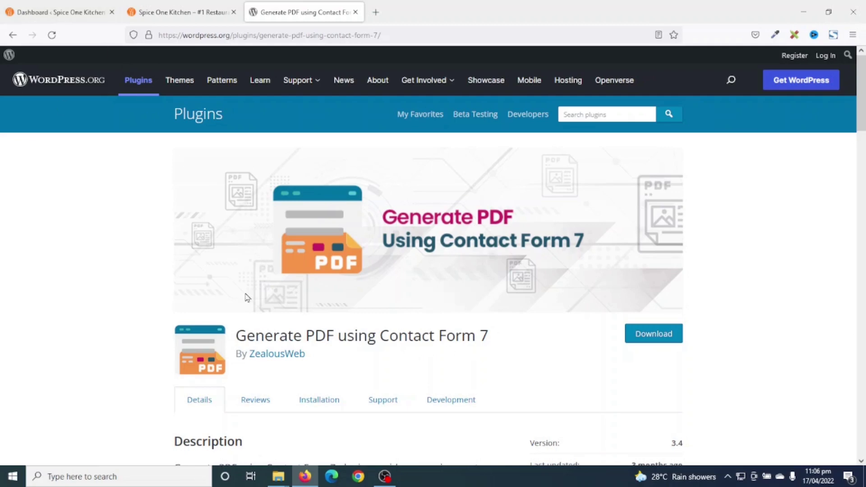
- From the dashboard's Add New Plugins page, search 'contact form' and install Contact Form 7
{"action": "left_click", "coordinate": [57, 13]}
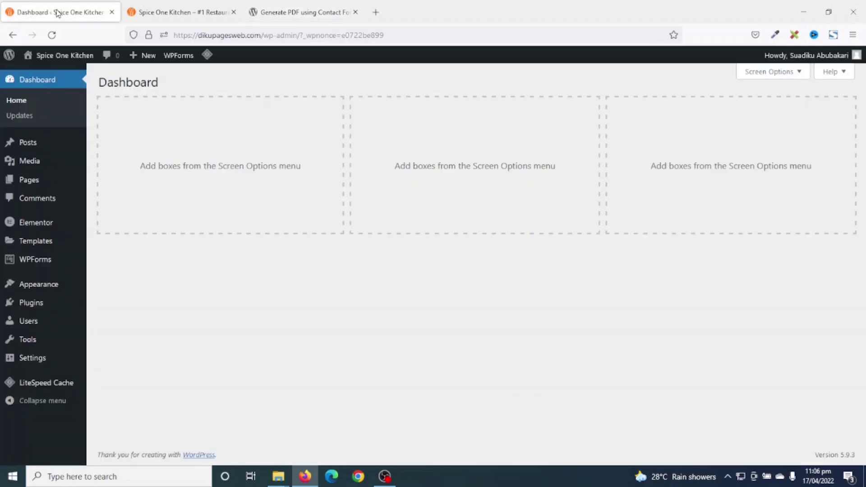
{"action": "mouse_move", "coordinate": [31, 307]}
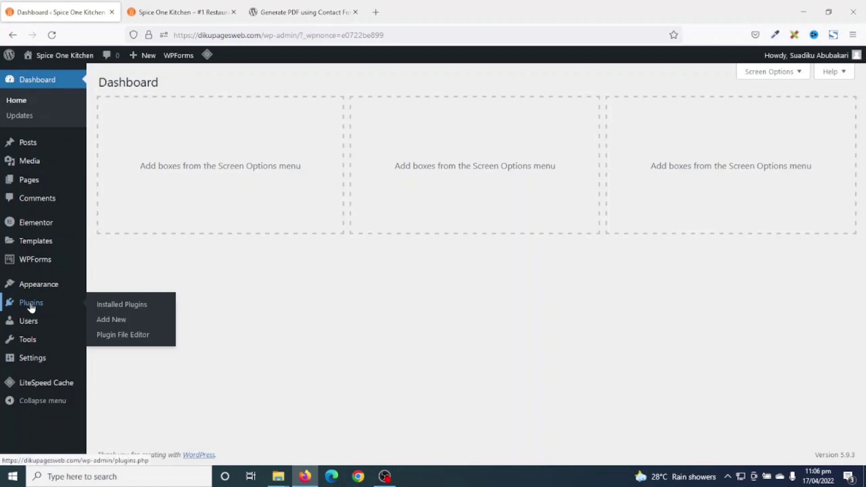
{"action": "left_click", "coordinate": [113, 320]}
{"action": "left_click", "coordinate": [727, 113]}
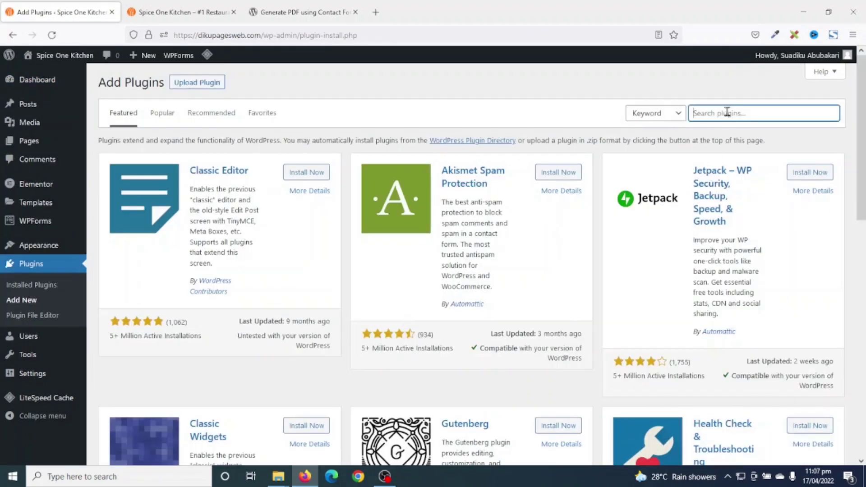
{"action": "type", "text": "contact form 7"}
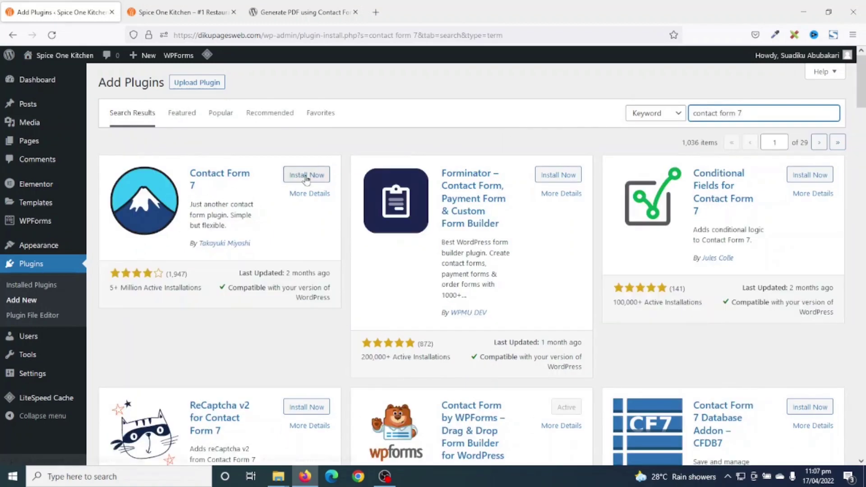
{"action": "left_click", "coordinate": [306, 176]}
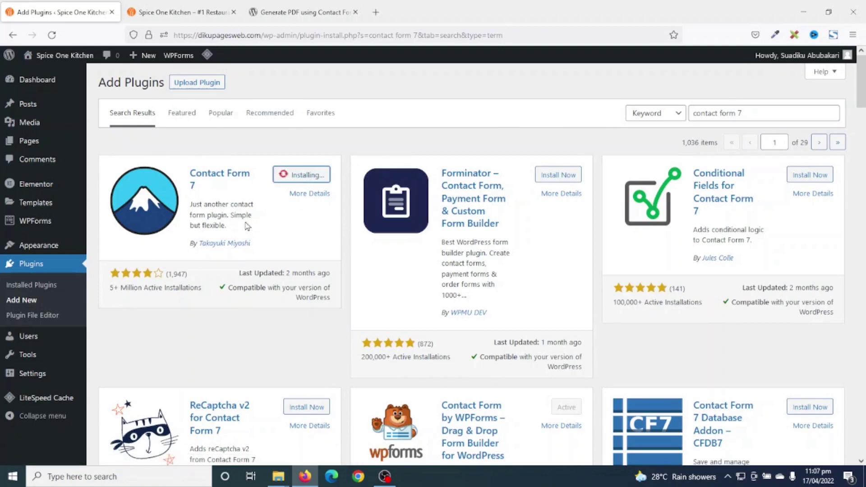
- Copy the 'Generate PDF using Contact Form 7' title from its wordpress.org plugin page
{"action": "left_click", "coordinate": [289, 12]}
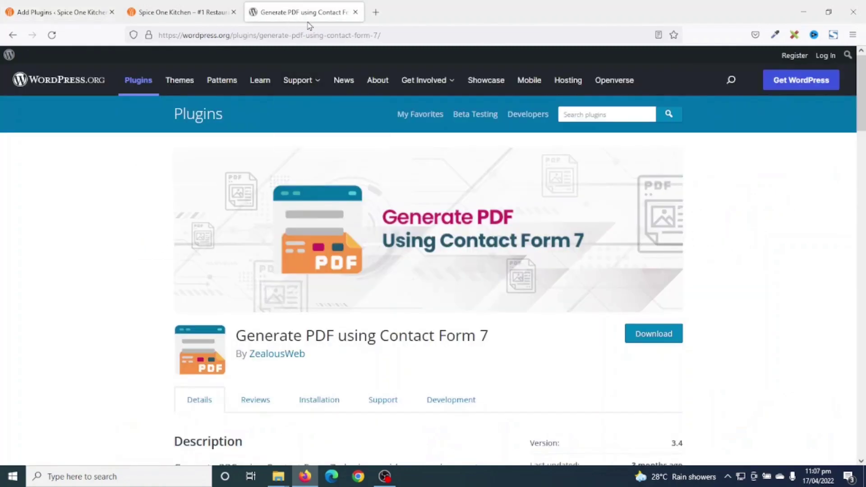
{"action": "left_click_drag", "start_coordinate": [236, 336], "coordinate": [499, 342]}
{"action": "right_click", "coordinate": [446, 335]}
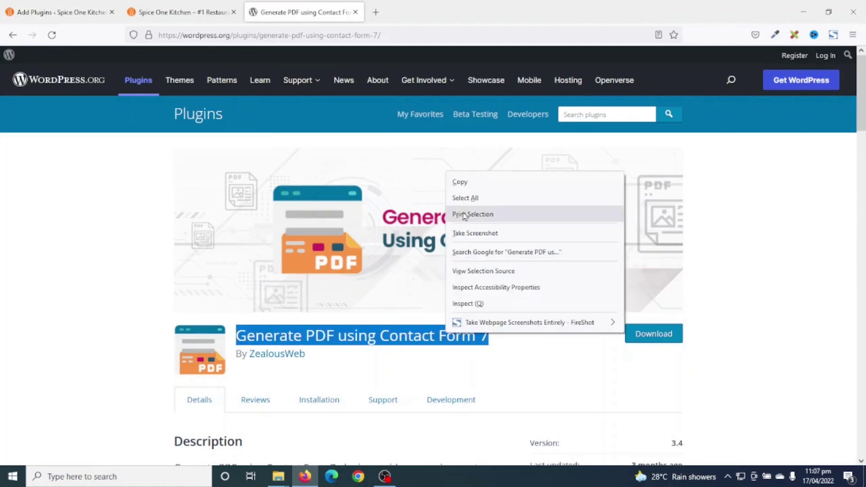
{"action": "left_click", "coordinate": [460, 179]}
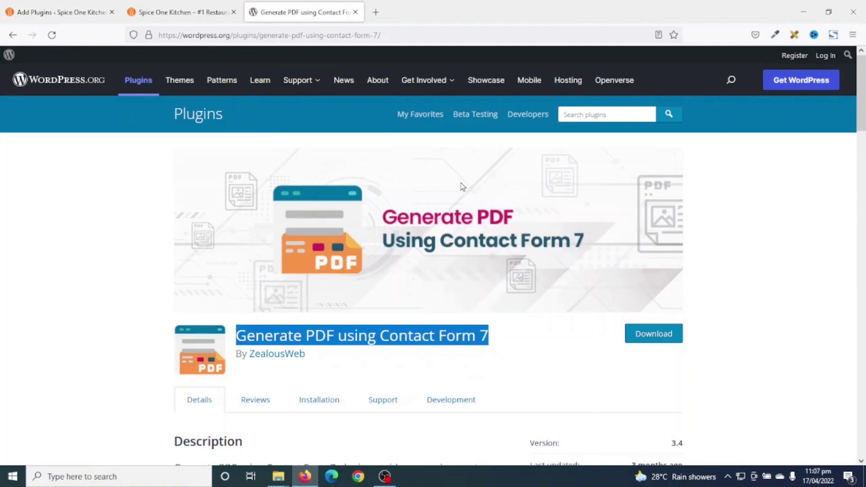
{"action": "left_click", "coordinate": [43, 12]}
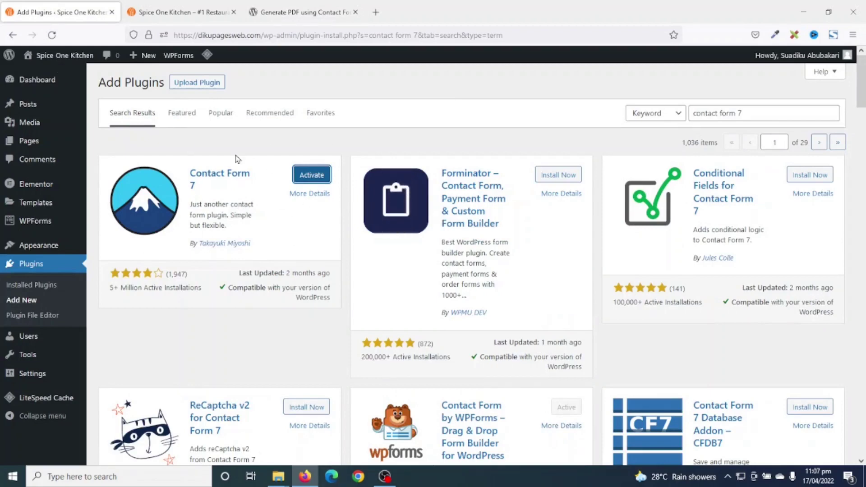
- Search for the pasted 'Generate PDF using Contact Form 7' name and install that plugin
{"action": "triple_click", "coordinate": [753, 114]}
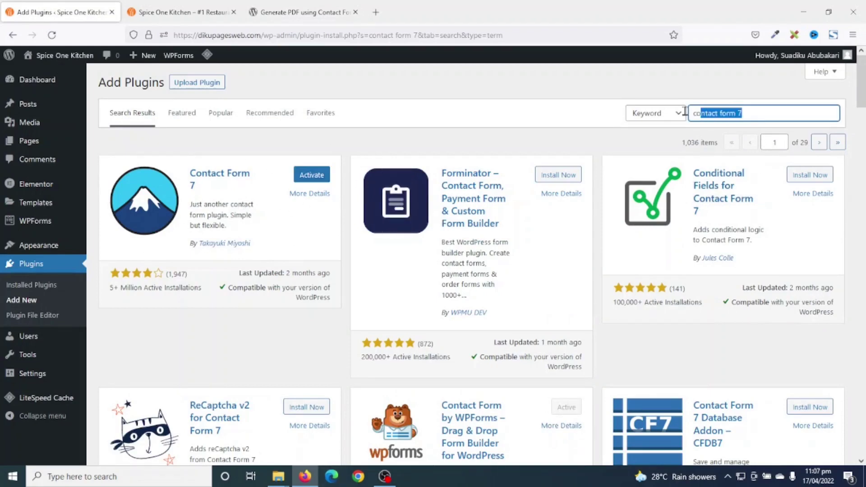
{"action": "key", "text": "ctrl+v"}
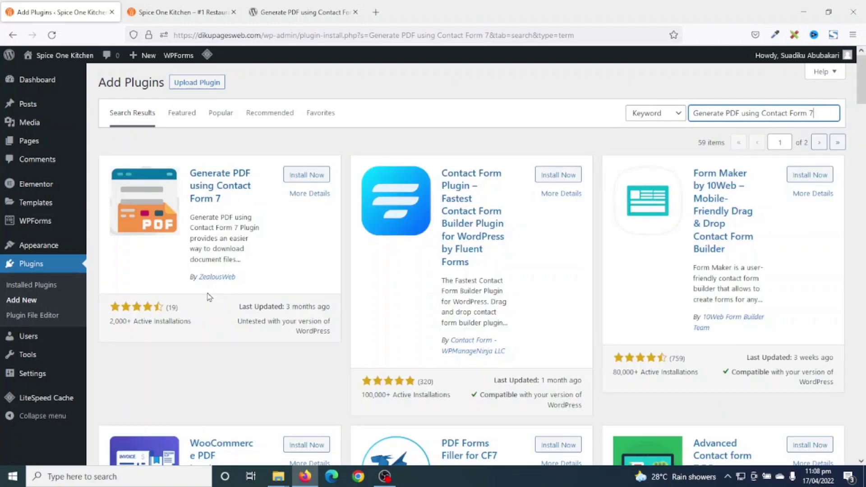
{"action": "left_click", "coordinate": [307, 179]}
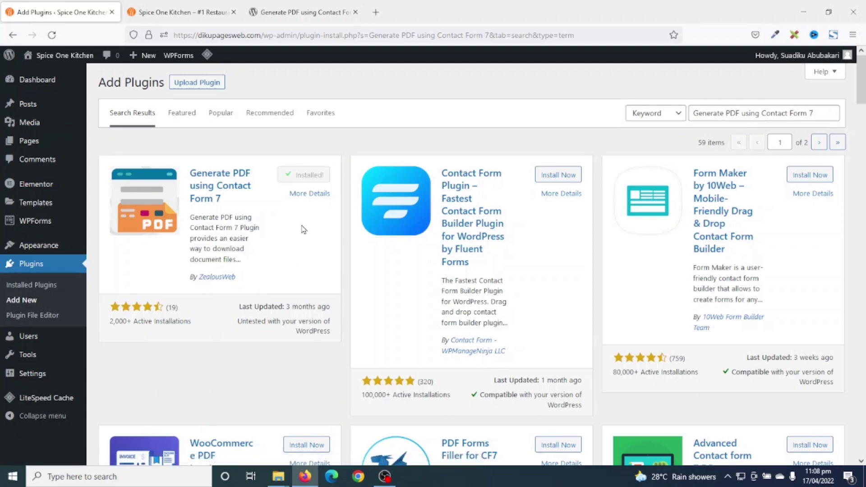
{"action": "left_click", "coordinate": [28, 288]}
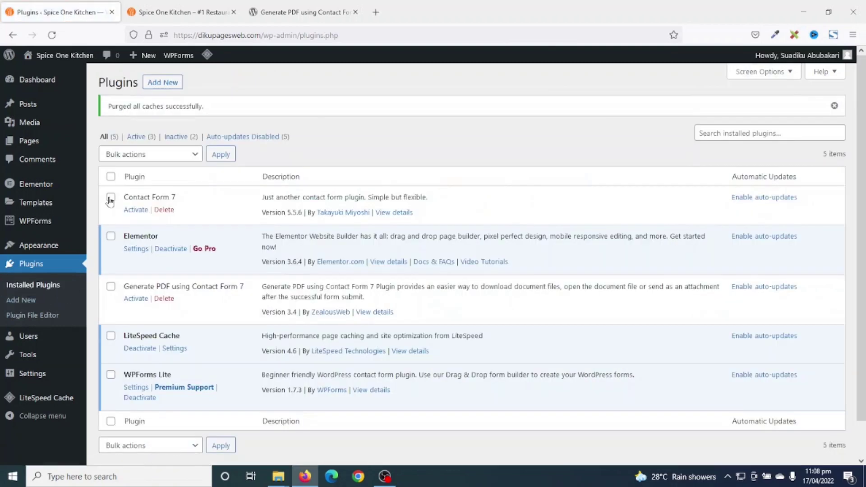
- Bulk-activate Contact Form 7 and Generate PDF using Contact Form 7 together
{"action": "left_click", "coordinate": [110, 197]}
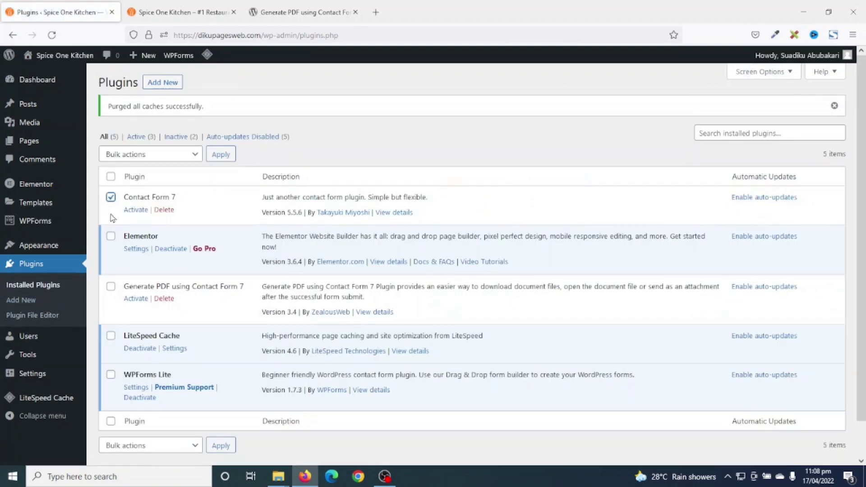
{"action": "left_click", "coordinate": [110, 287]}
{"action": "left_click", "coordinate": [150, 158]}
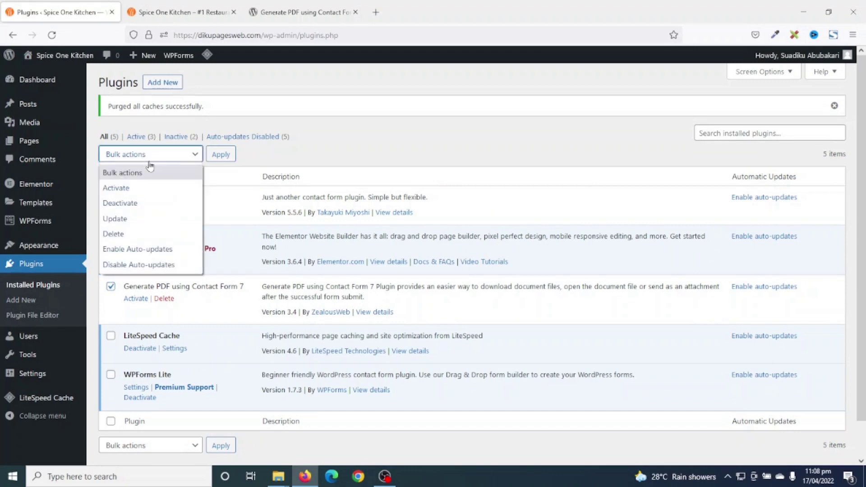
{"action": "left_click", "coordinate": [139, 188]}
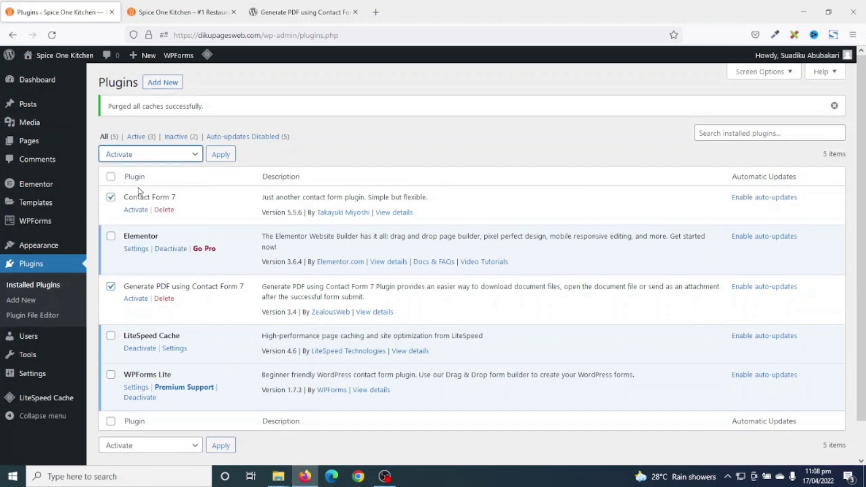
{"action": "left_click", "coordinate": [215, 155]}
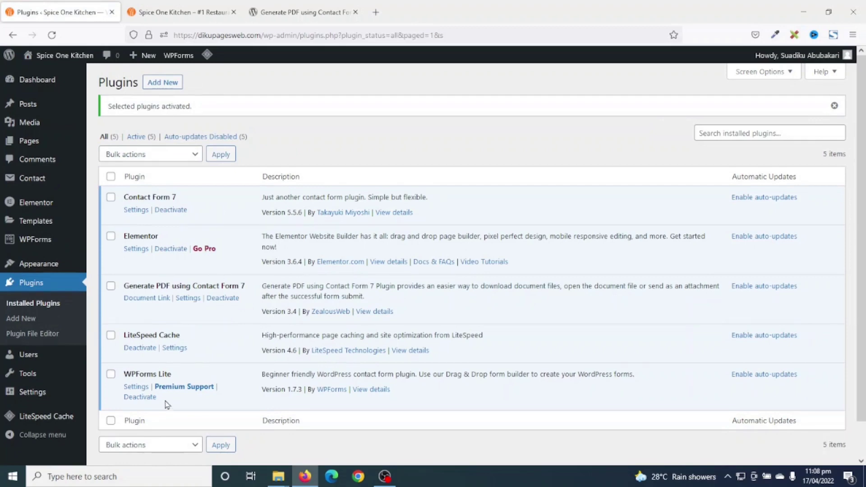
{"action": "mouse_move", "coordinate": [29, 180]}
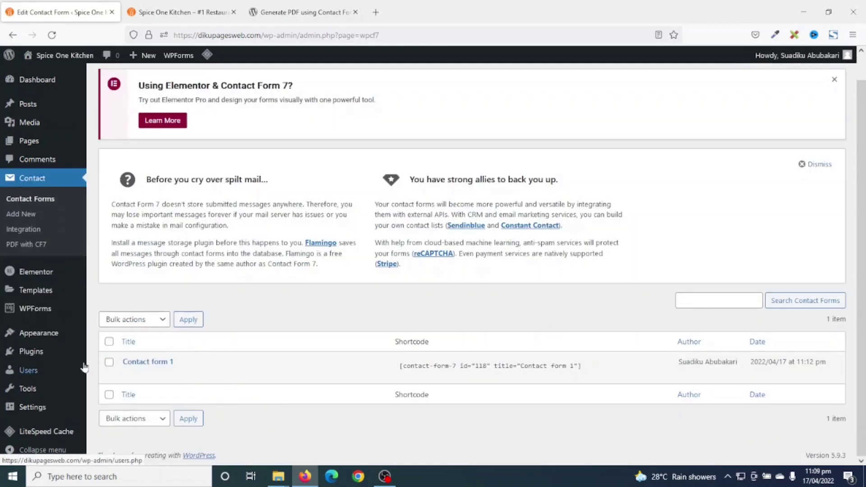
- In PDF with CF7 settings, choose Contact form 1 and set attaching your own PDF in email to Yes
{"action": "mouse_move", "coordinate": [147, 363]}
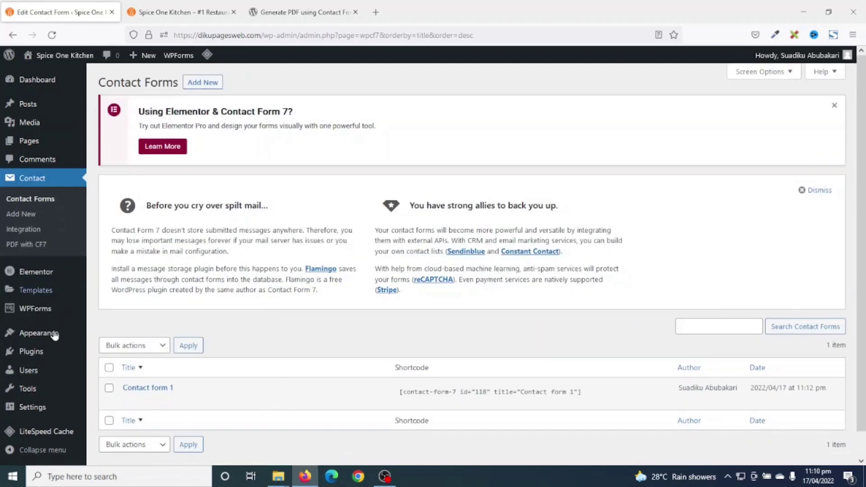
{"action": "left_click", "coordinate": [21, 250]}
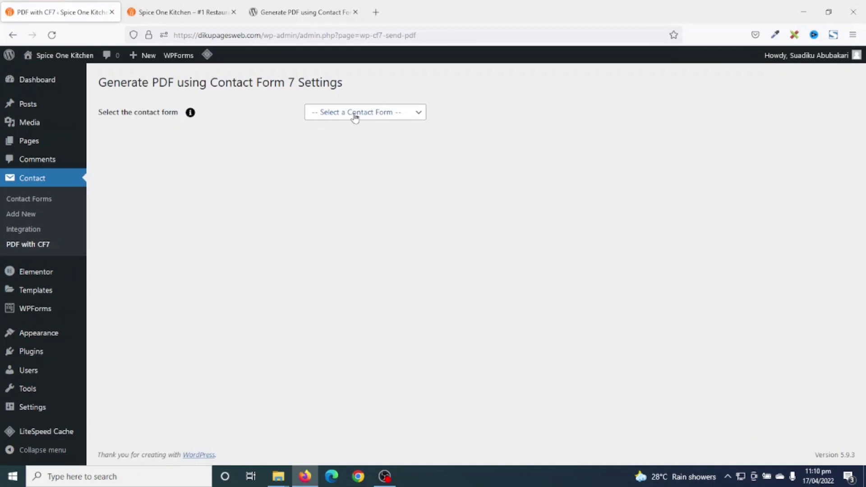
{"action": "left_click", "coordinate": [354, 115]}
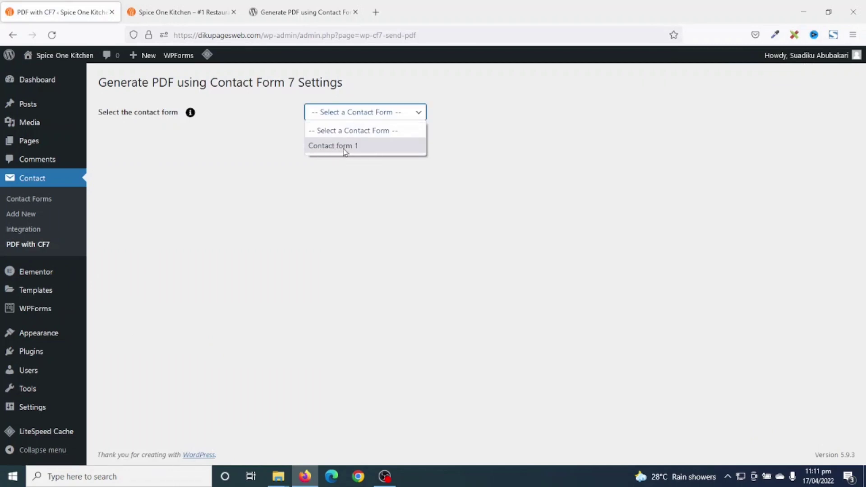
{"action": "left_click", "coordinate": [365, 150]}
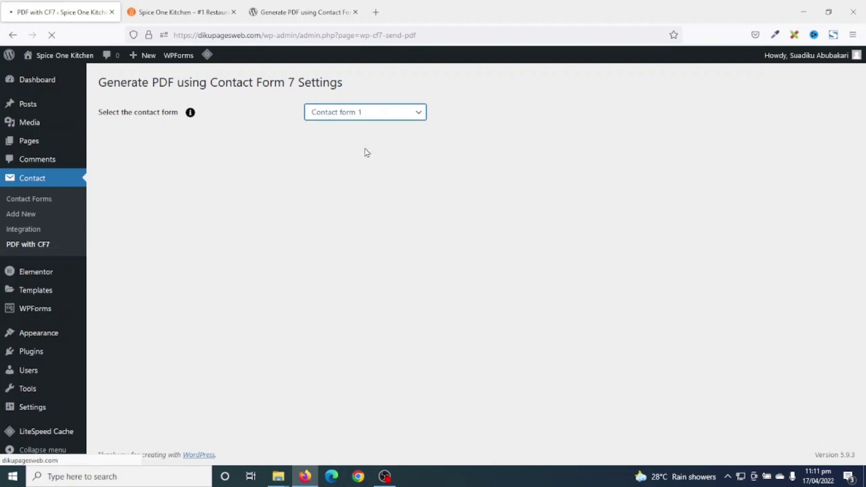
{"action": "scroll", "coordinate": [352, 149], "scroll_direction": "down", "scroll_amount": 5}
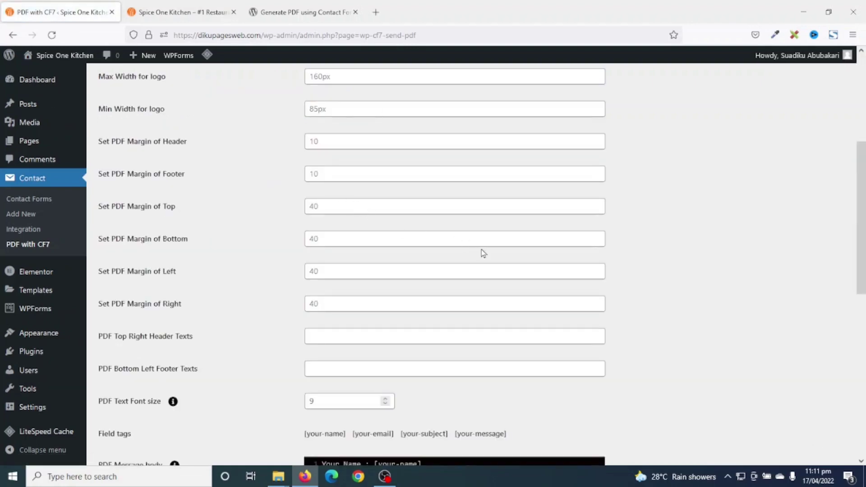
{"action": "scroll", "coordinate": [480, 251], "scroll_direction": "up", "scroll_amount": 5}
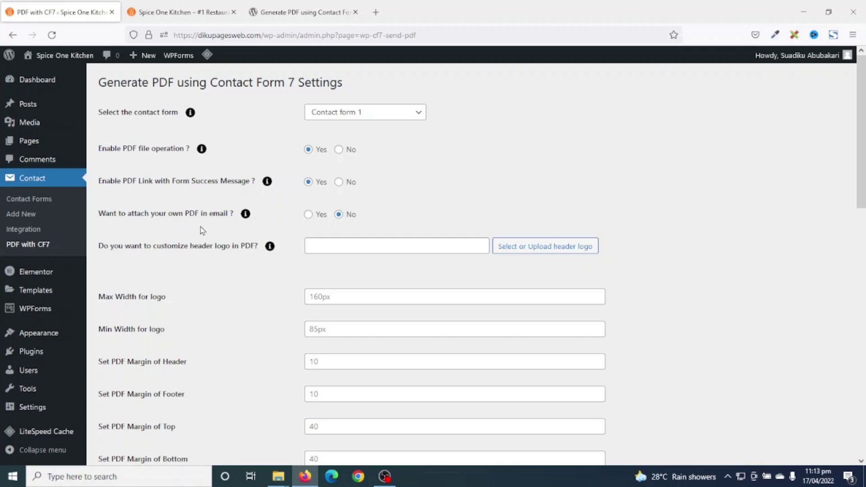
{"action": "left_click", "coordinate": [308, 214]}
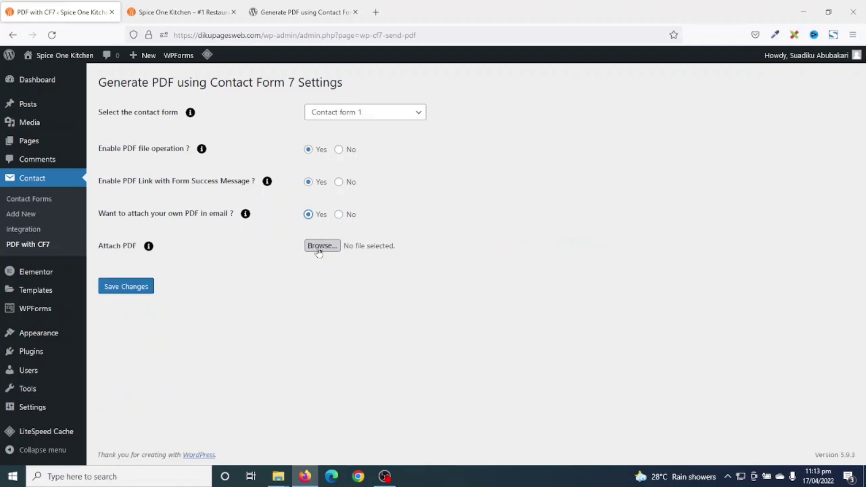
{"action": "left_click", "coordinate": [322, 253]}
{"action": "left_click", "coordinate": [339, 215]}
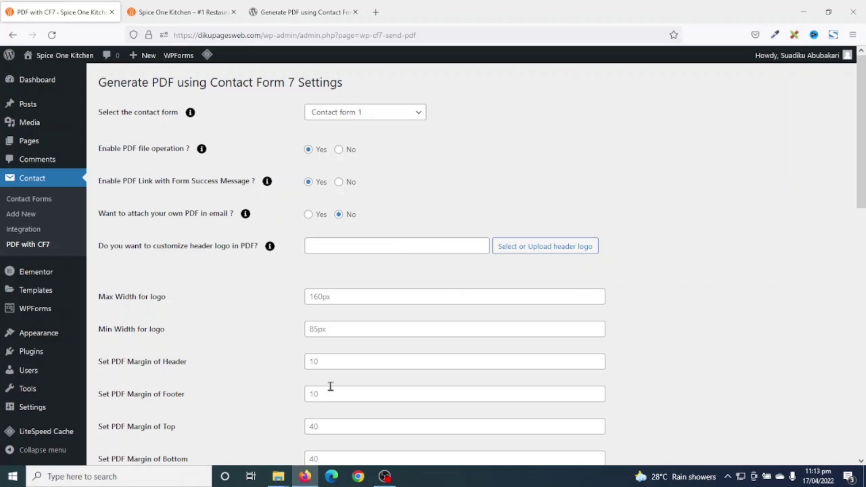
- Read the font size explanation and change the PDF text font size from 9 to 12
{"action": "scroll", "coordinate": [332, 388], "scroll_direction": "down", "scroll_amount": 5}
{"action": "scroll", "coordinate": [336, 392], "scroll_direction": "up", "scroll_amount": 1}
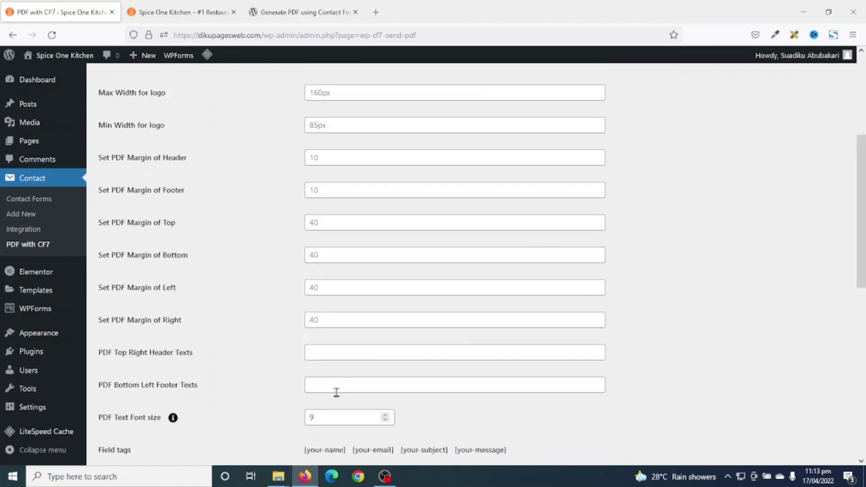
{"action": "scroll", "coordinate": [423, 271], "scroll_direction": "down", "scroll_amount": 2}
{"action": "left_click", "coordinate": [173, 345]}
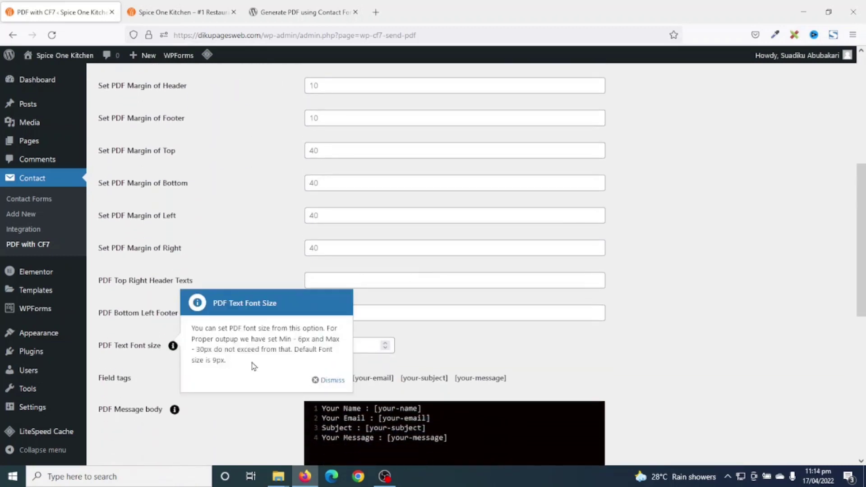
{"action": "left_click", "coordinate": [113, 360]}
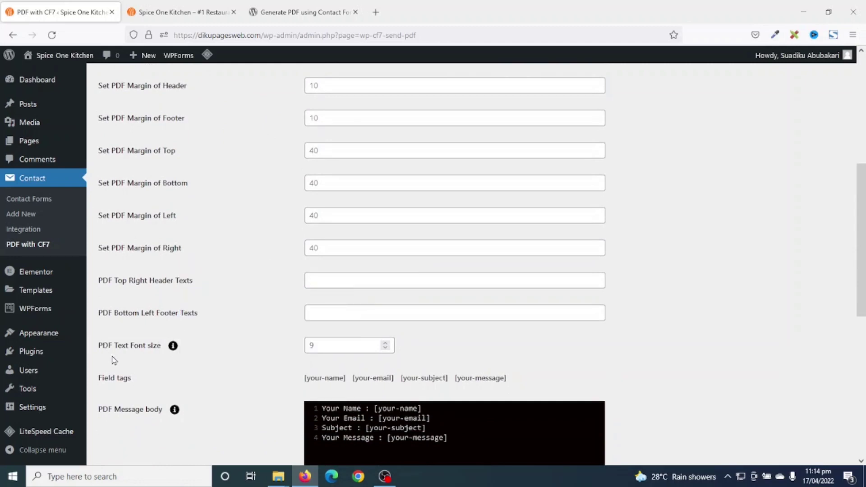
{"action": "left_click_drag", "start_coordinate": [321, 340], "coordinate": [302, 350]}
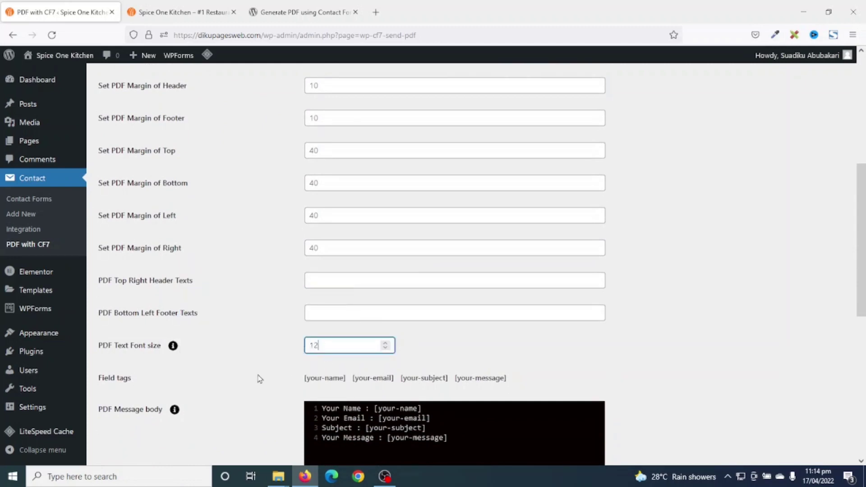
- Review the available field tags and the [your-name] tag in the PDF message body
{"action": "left_click_drag", "start_coordinate": [259, 379], "coordinate": [493, 384]}
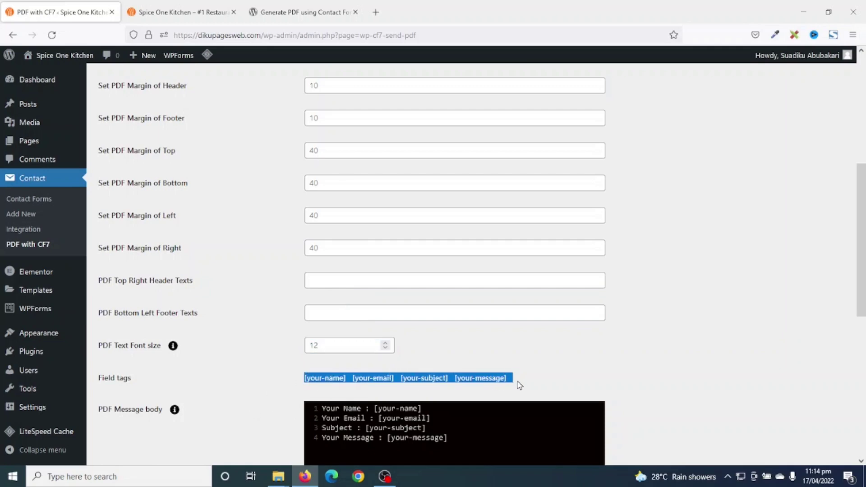
{"action": "scroll", "coordinate": [170, 300], "scroll_direction": "down", "scroll_amount": 3}
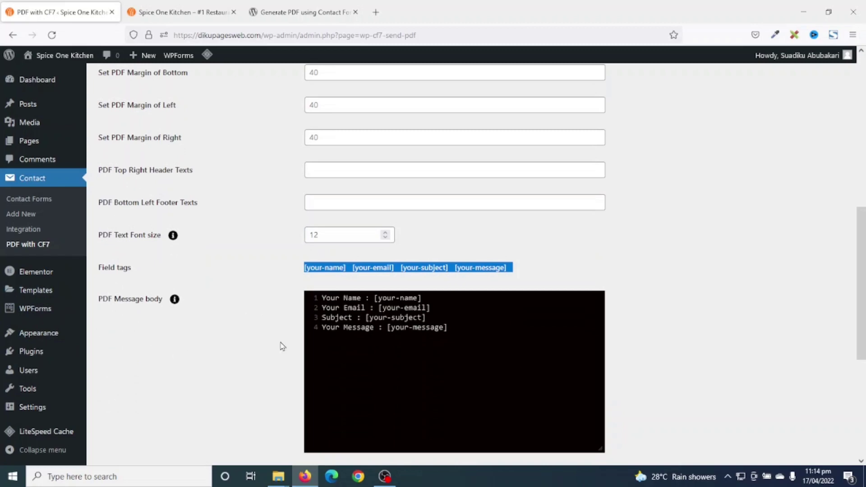
{"action": "left_click", "coordinate": [290, 325]}
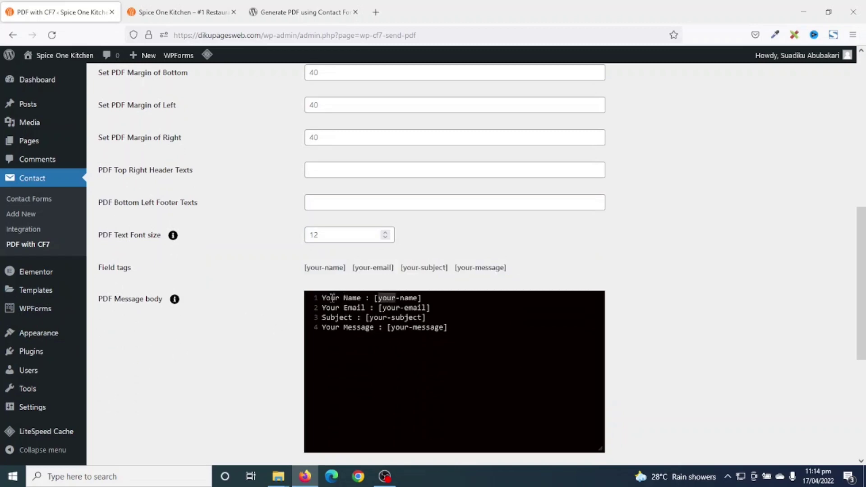
{"action": "left_click_drag", "start_coordinate": [372, 298], "coordinate": [434, 312]}
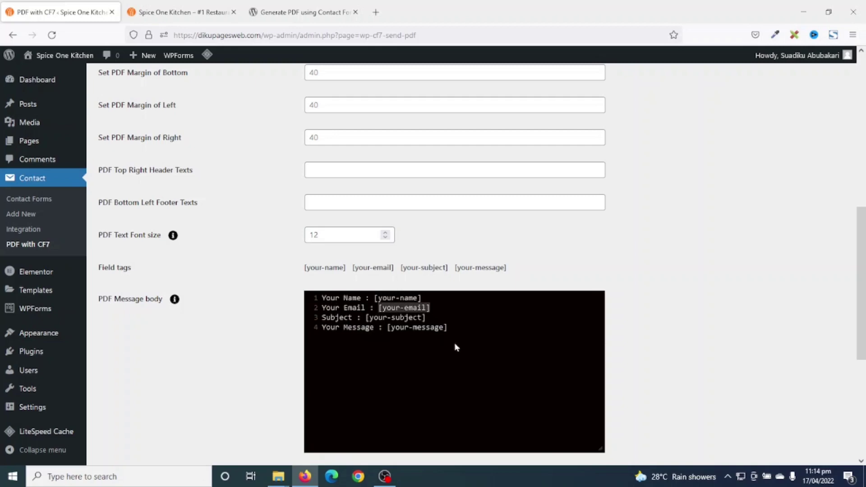
{"action": "scroll", "coordinate": [455, 347], "scroll_direction": "down", "scroll_amount": 5}
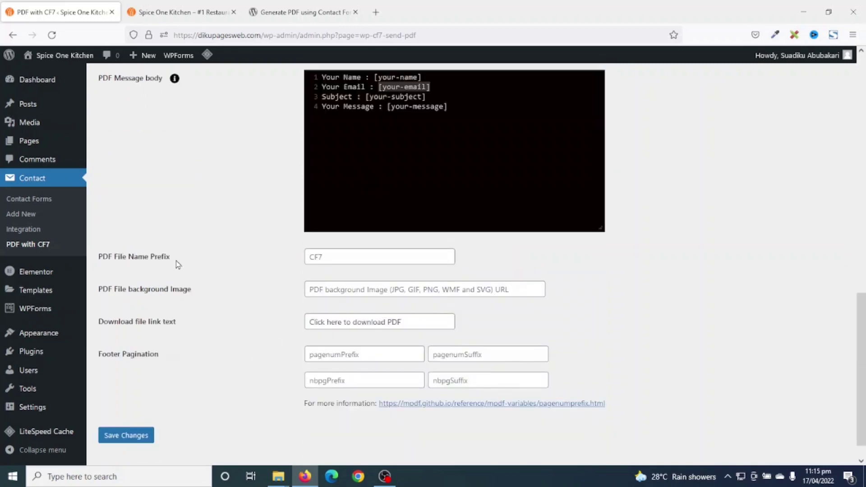
- Review the CF7 file prefix, background image and download link text, then save the PDF settings
{"action": "left_click", "coordinate": [347, 259]}
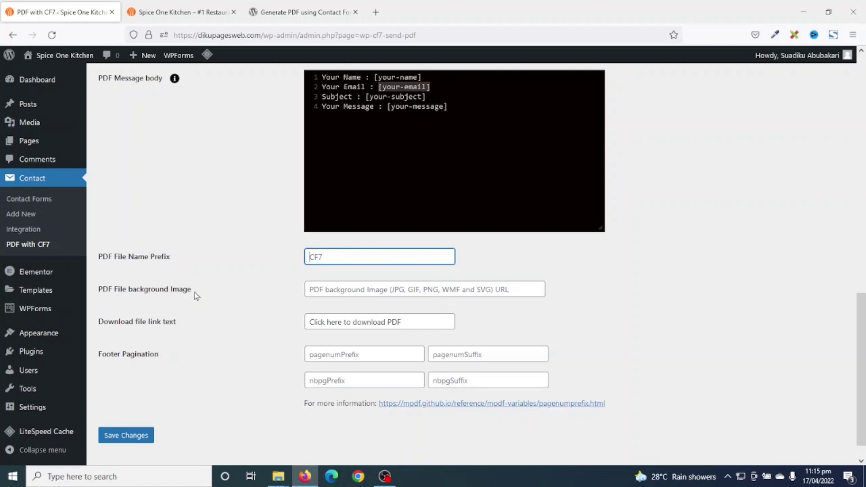
{"action": "left_click", "coordinate": [322, 289]}
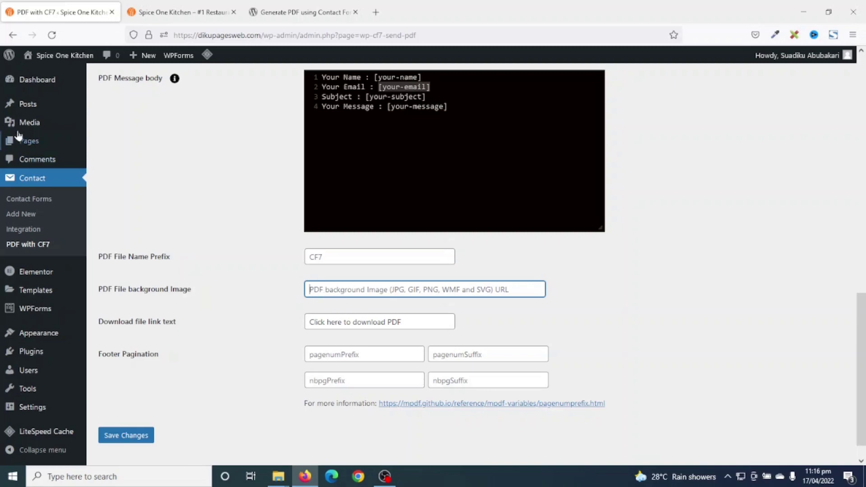
{"action": "mouse_move", "coordinate": [9, 126]}
{"action": "left_click_drag", "start_coordinate": [416, 321], "coordinate": [297, 315]}
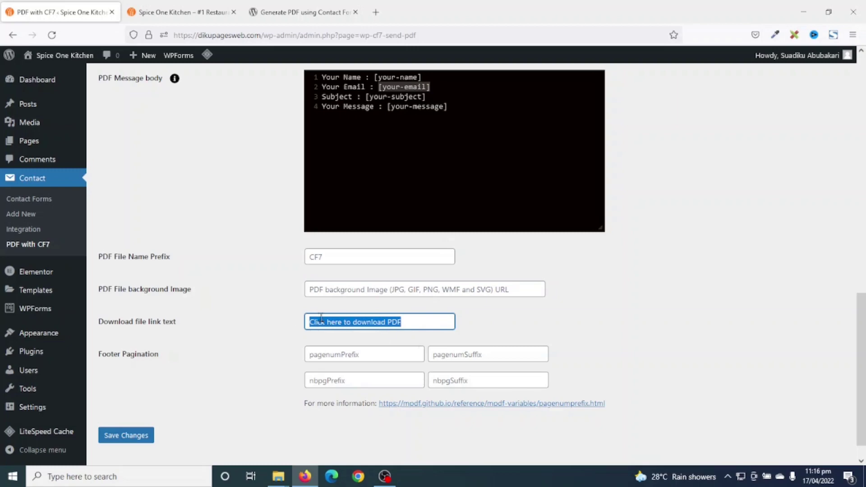
{"action": "left_click", "coordinate": [418, 326]}
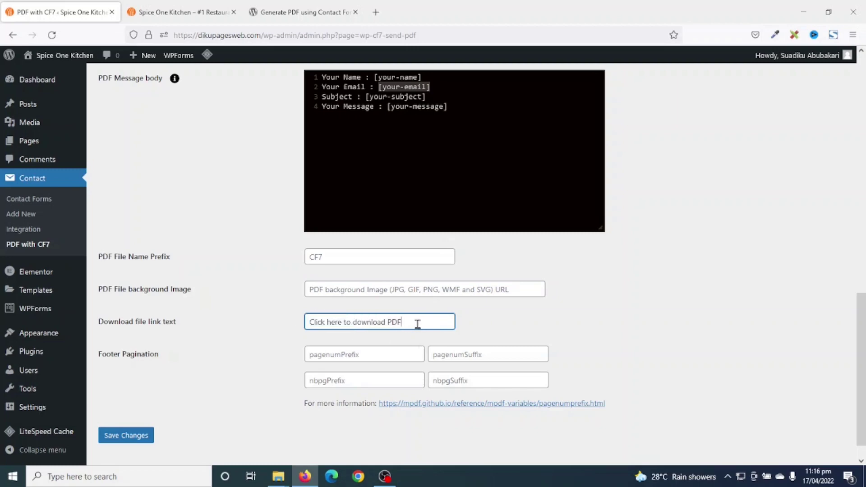
{"action": "left_click_drag", "start_coordinate": [417, 323], "coordinate": [268, 310]}
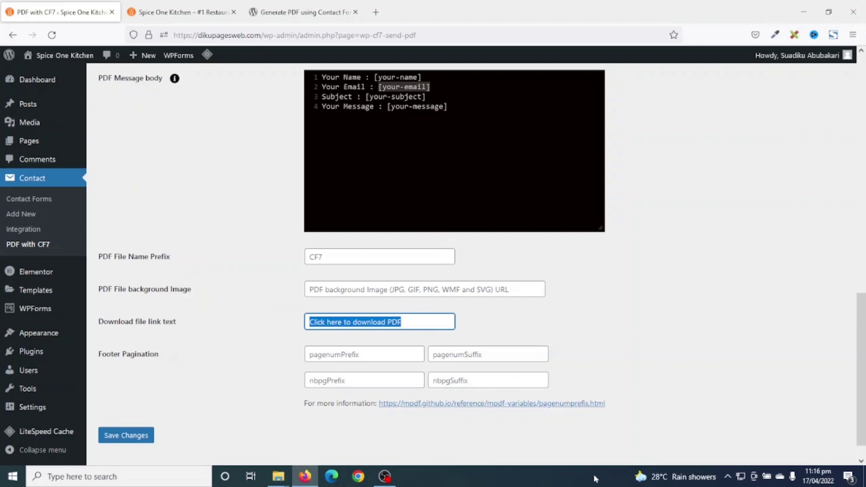
{"action": "left_click", "coordinate": [128, 438]}
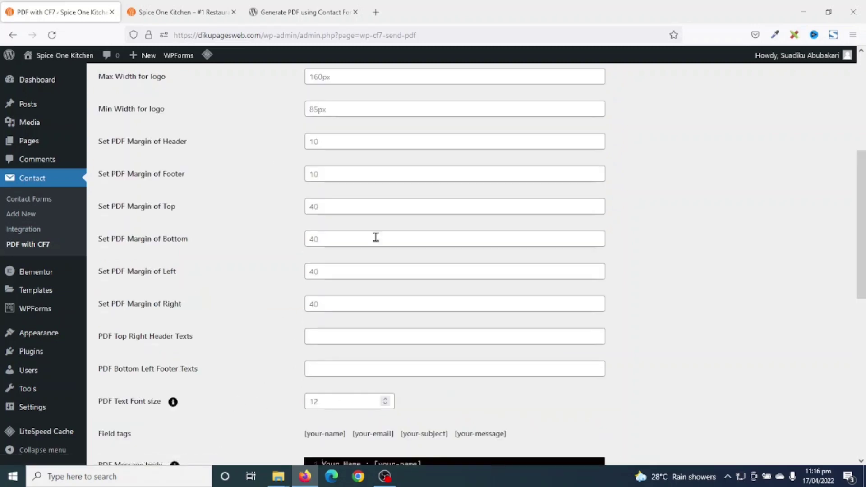
- Copy the shortcode [contact-form-7 id="118" title="Contact form 1"] from the Contact Forms list
{"action": "left_click", "coordinate": [39, 204]}
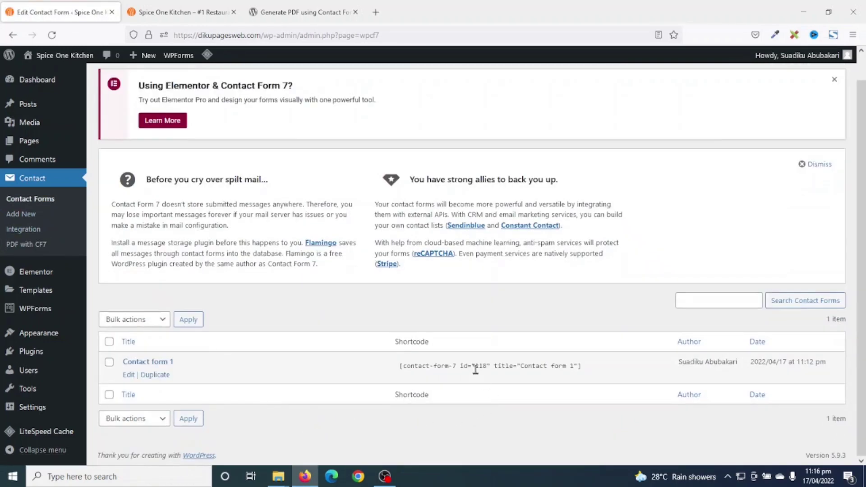
{"action": "left_click", "coordinate": [476, 369]}
{"action": "key", "text": "ctrl+c"}
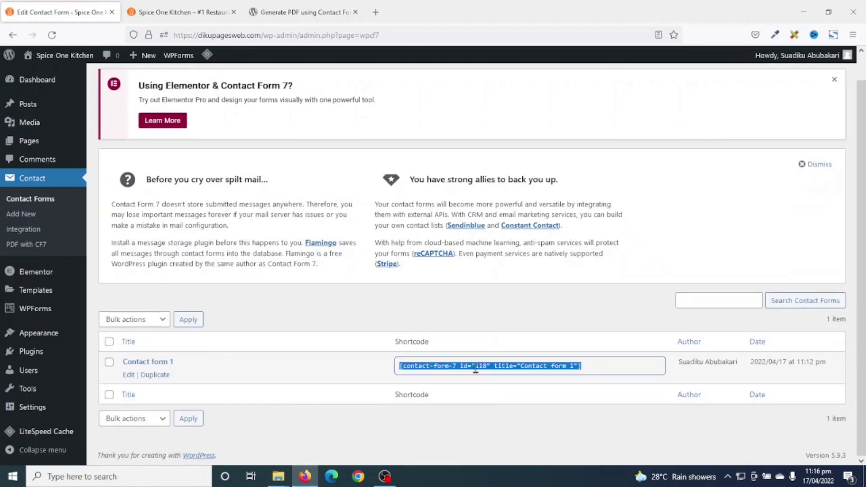
{"action": "right_click", "coordinate": [475, 369]}
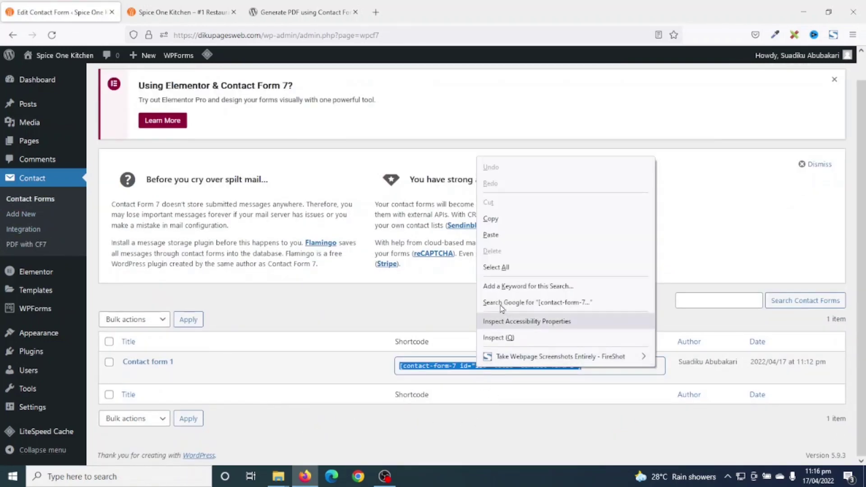
{"action": "left_click", "coordinate": [504, 218]}
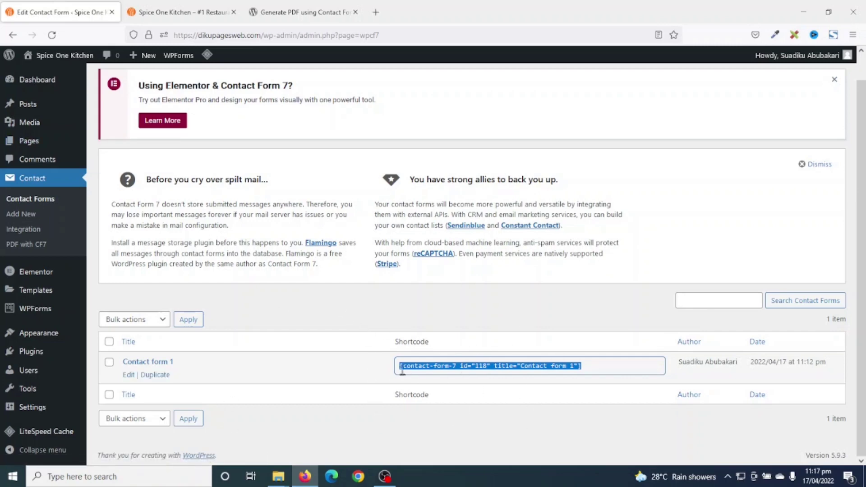
- Create a new page titled 'Request A Quoate' and add a Shortcode block to it
{"action": "mouse_move", "coordinate": [142, 59]}
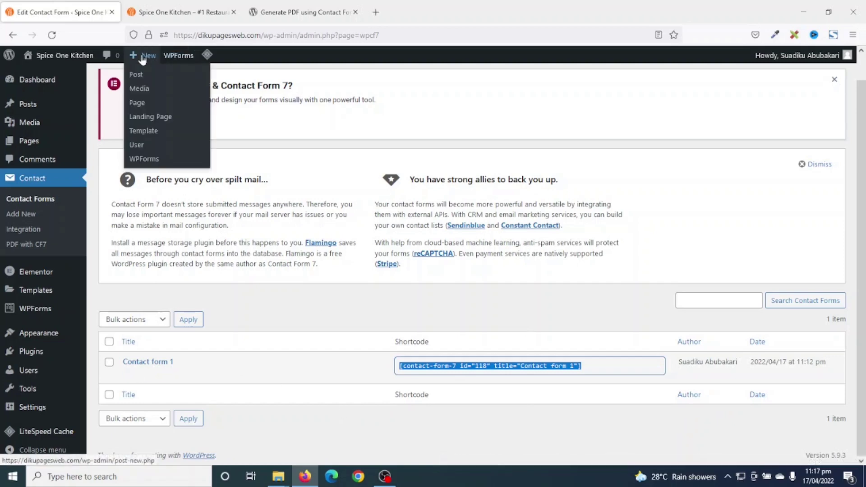
{"action": "left_click", "coordinate": [143, 130]}
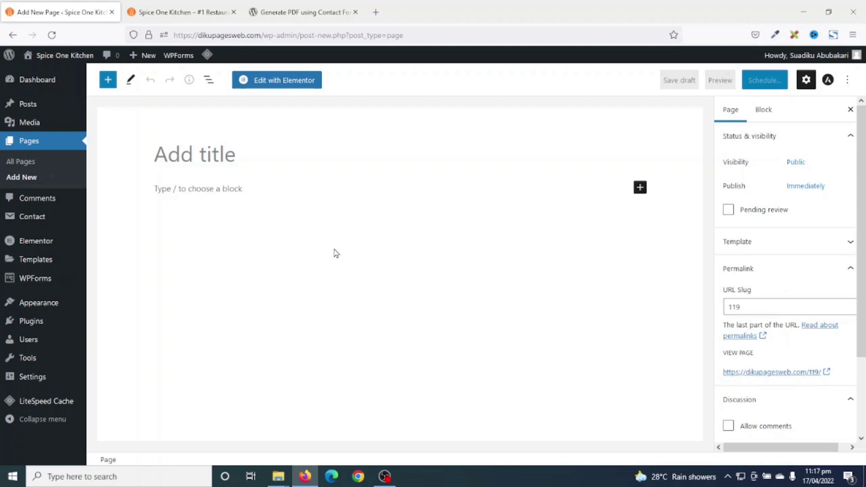
{"action": "type", "text": "Request"}
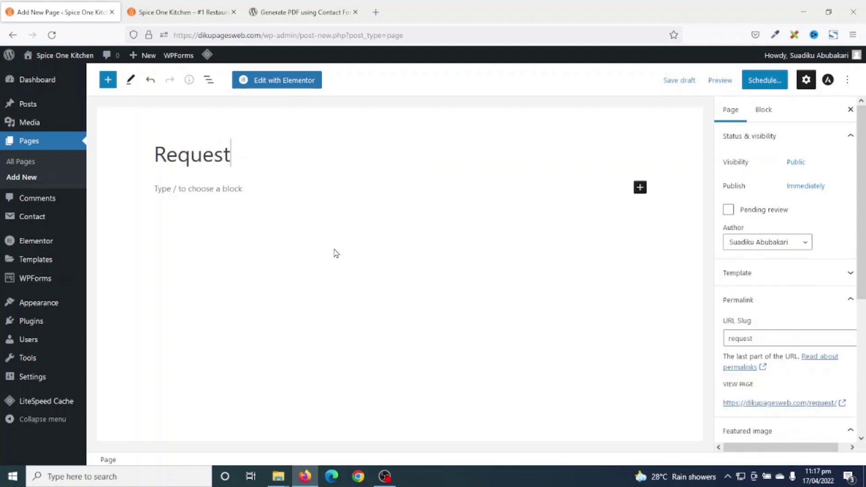
{"action": "type", "text": " A Quoate"}
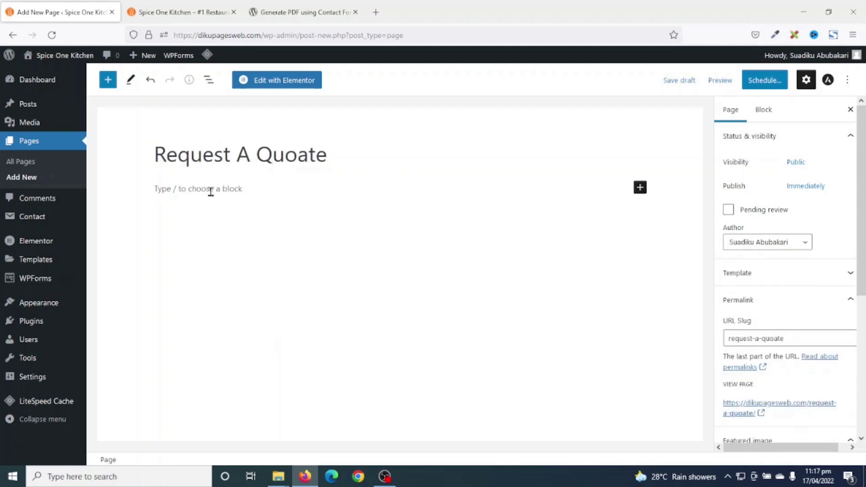
{"action": "left_click", "coordinate": [210, 188]}
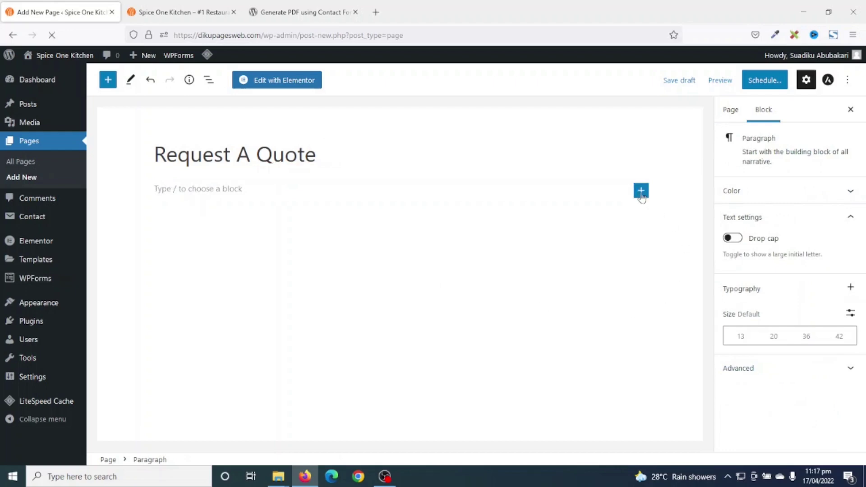
{"action": "left_click", "coordinate": [641, 191]}
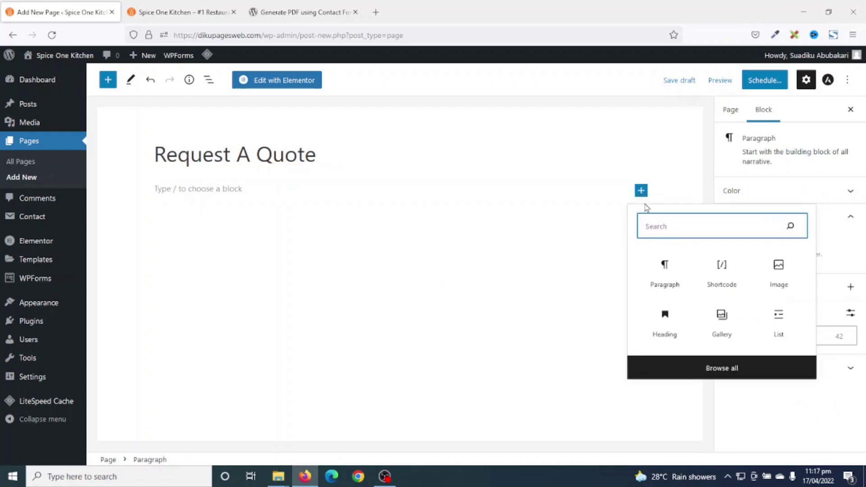
{"action": "type", "text": "short"}
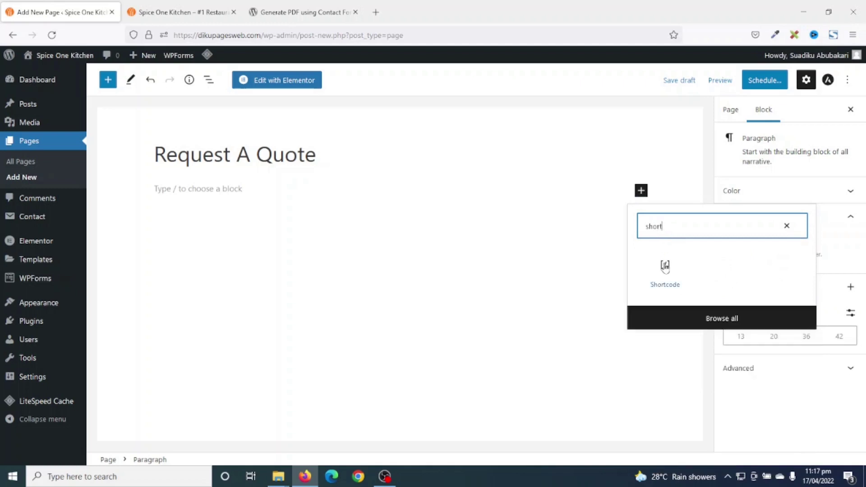
{"action": "left_click", "coordinate": [664, 265]}
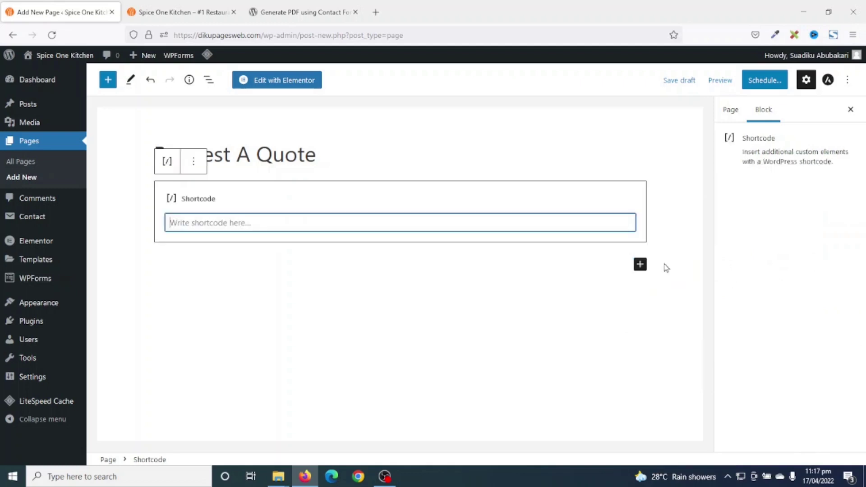
- Paste Contact form 1's shortcode into the block, publish the page and view it
{"action": "right_click", "coordinate": [202, 223]}
{"action": "left_click", "coordinate": [258, 305]}
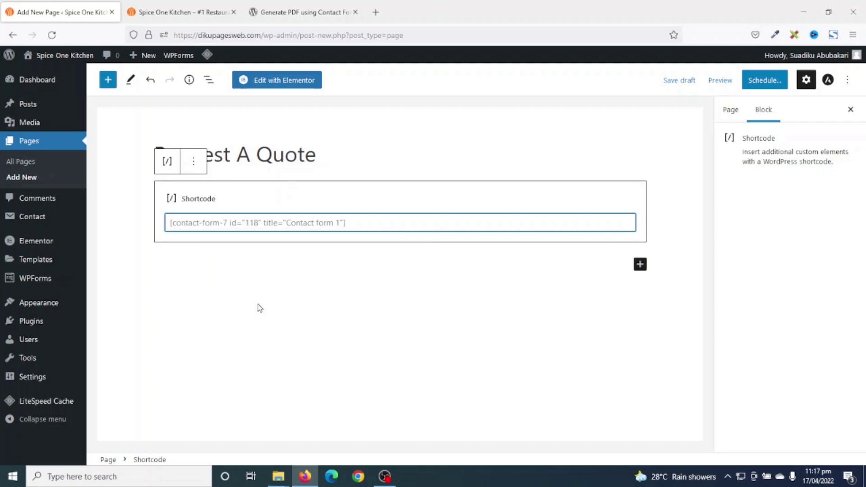
{"action": "left_click", "coordinate": [765, 82]}
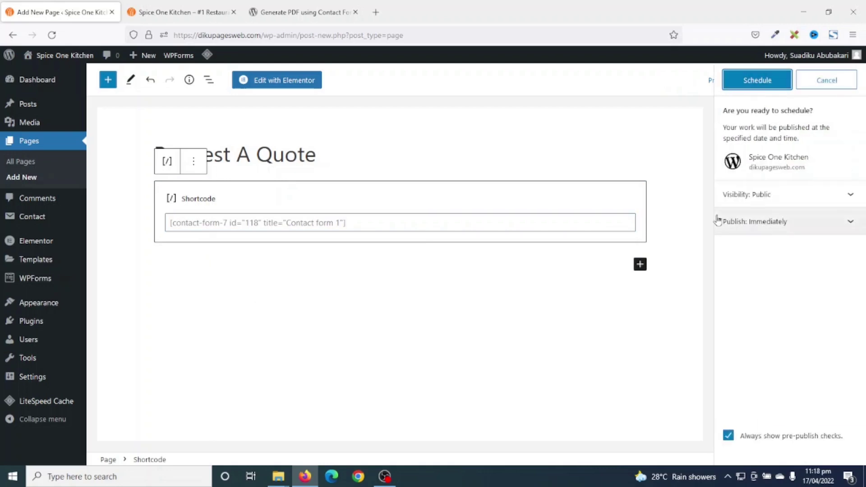
{"action": "left_click", "coordinate": [760, 87]}
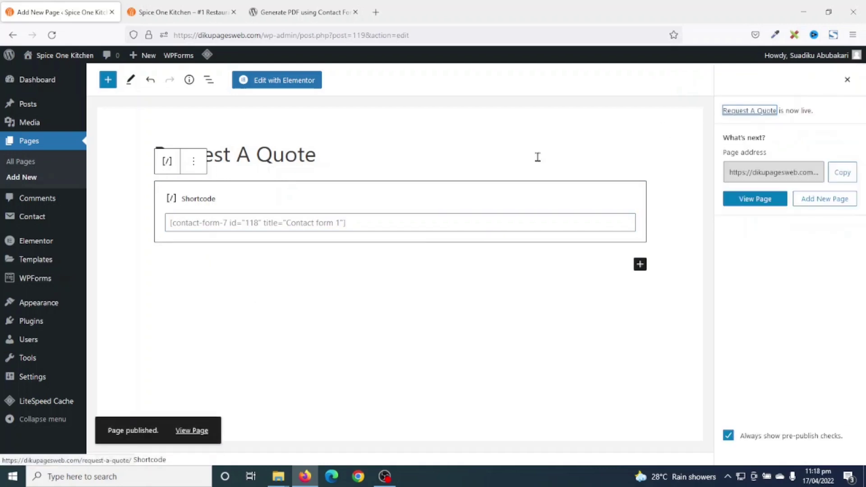
{"action": "left_click", "coordinate": [191, 432]}
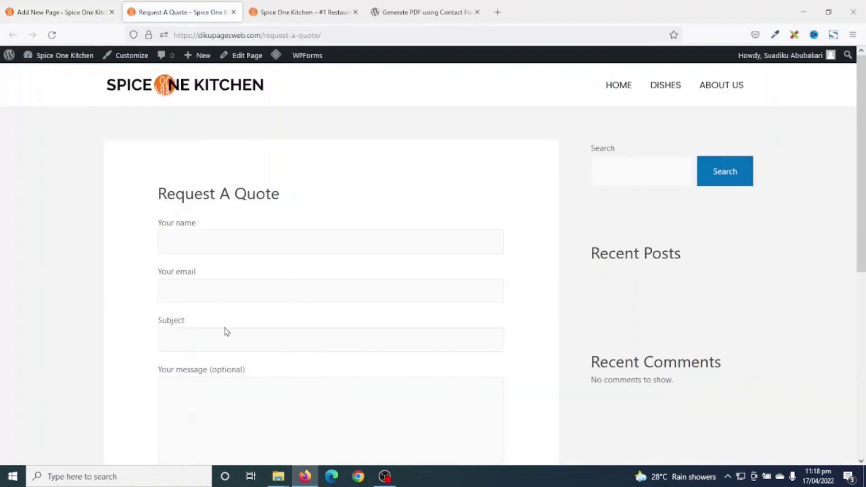
- Scroll through the live Request A Quote form down to Submit, then return to the page editor
{"action": "scroll", "coordinate": [305, 325], "scroll_direction": "down", "scroll_amount": 1}
{"action": "scroll", "coordinate": [305, 324], "scroll_direction": "up", "scroll_amount": 1}
{"action": "scroll", "coordinate": [424, 382], "scroll_direction": "down", "scroll_amount": 5}
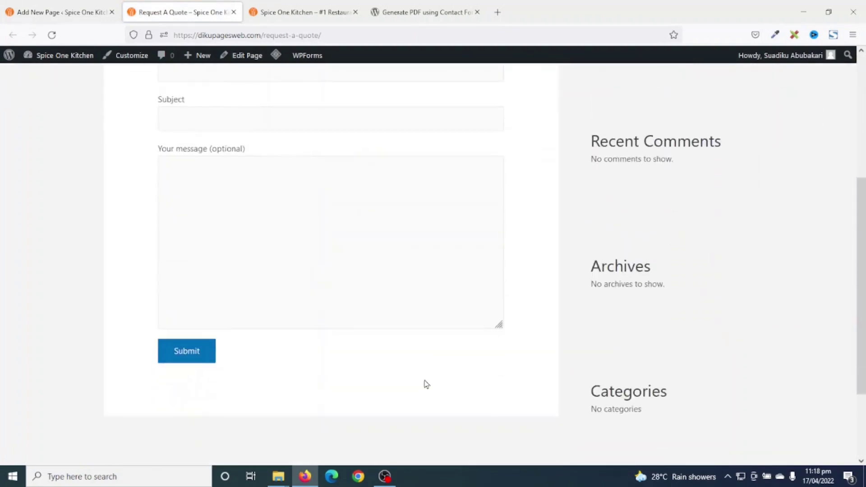
{"action": "scroll", "coordinate": [425, 382], "scroll_direction": "up", "scroll_amount": 5}
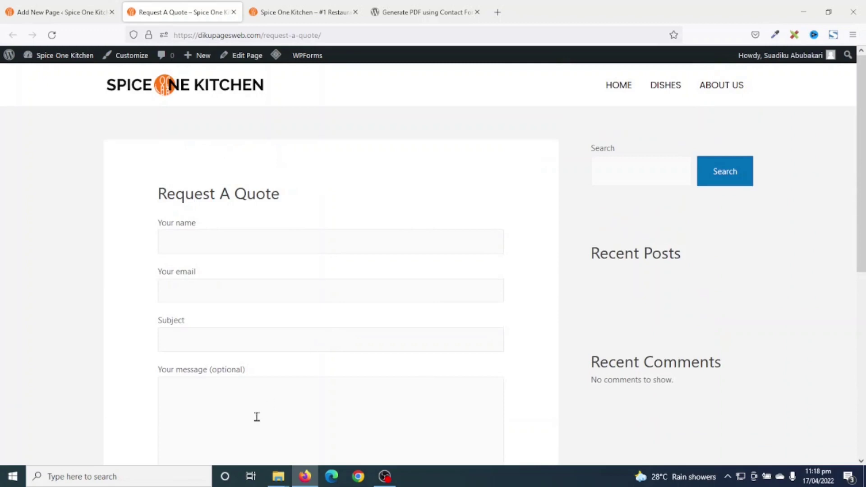
{"action": "left_click", "coordinate": [63, 12]}
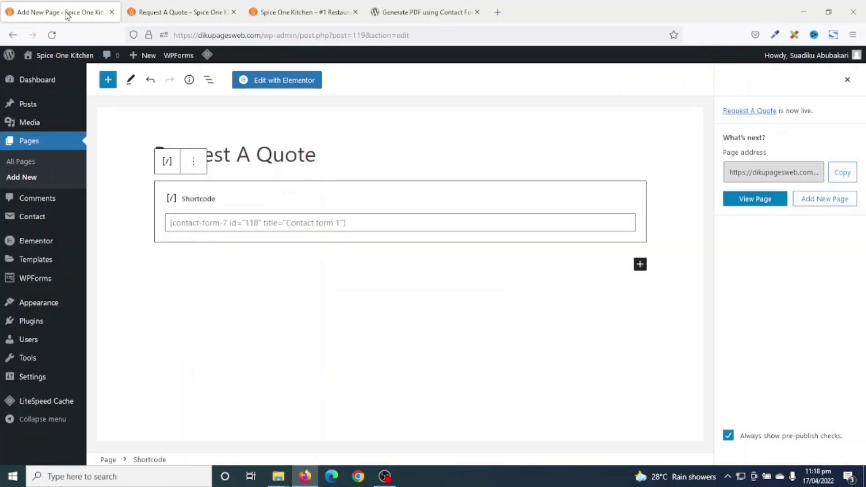
- Bring up the navigation menu settings and compare them with the live Request A Quote page
{"action": "mouse_move", "coordinate": [27, 304]}
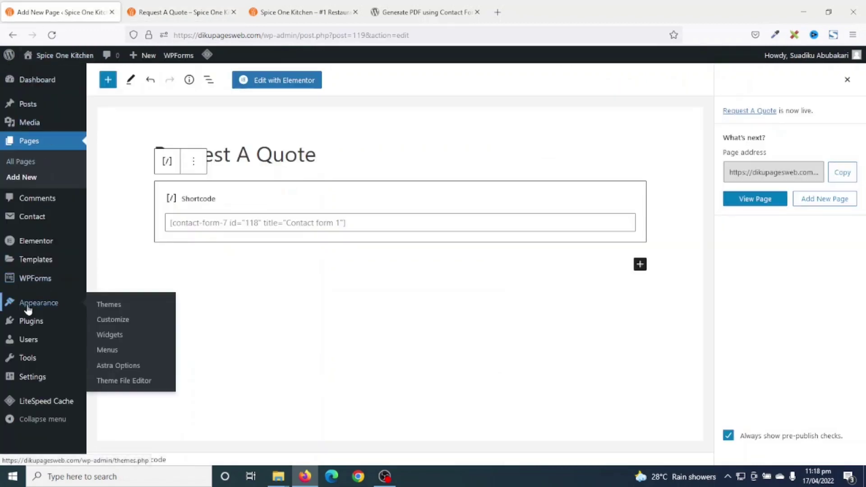
{"action": "left_click", "coordinate": [109, 350]}
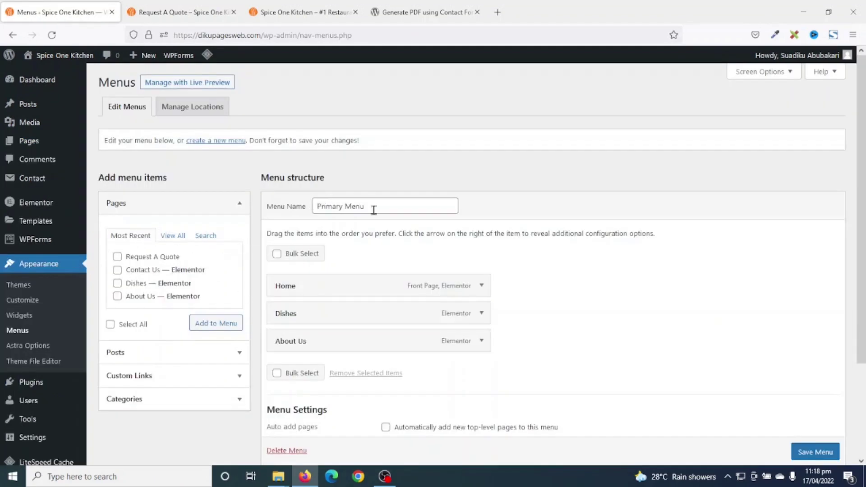
{"action": "left_click_drag", "start_coordinate": [320, 206], "coordinate": [391, 212]}
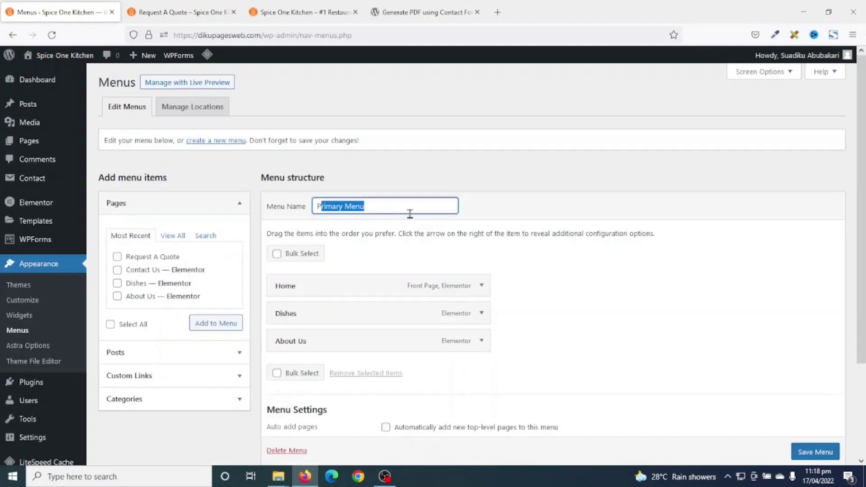
{"action": "left_click", "coordinate": [189, 12]}
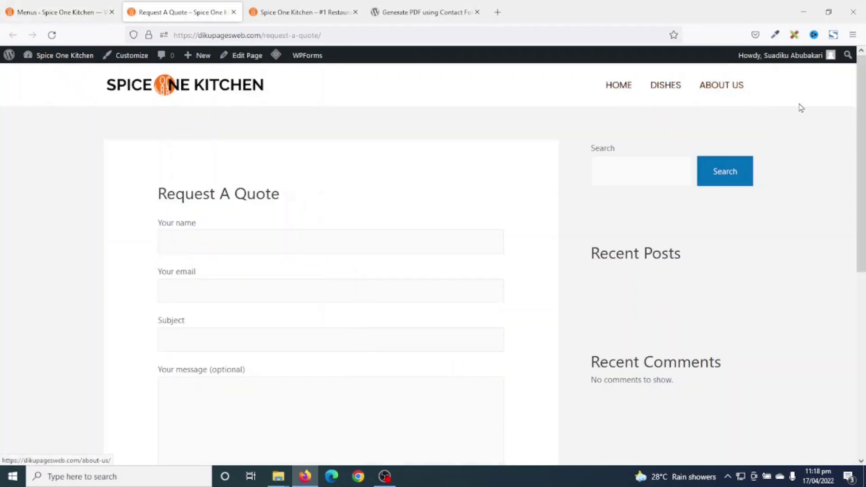
{"action": "left_click", "coordinate": [71, 10]}
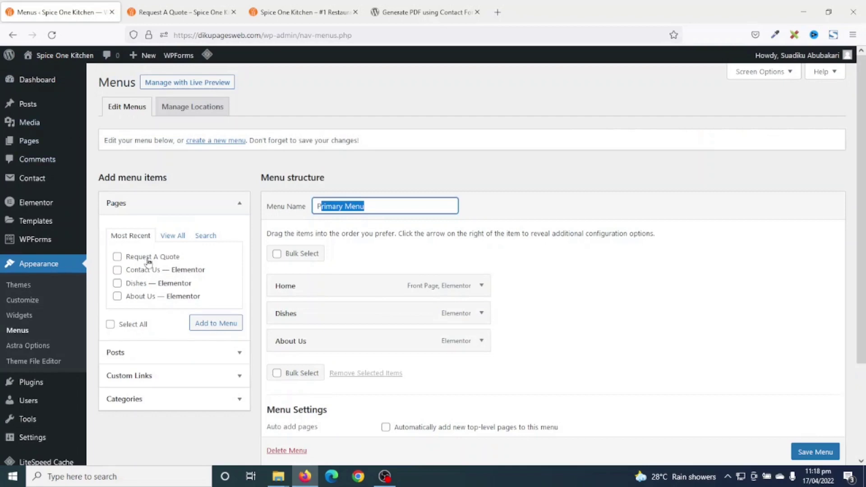
- Add Request A Quote to the Primary Menu, save it, and reload the live page
{"action": "left_click", "coordinate": [117, 257]}
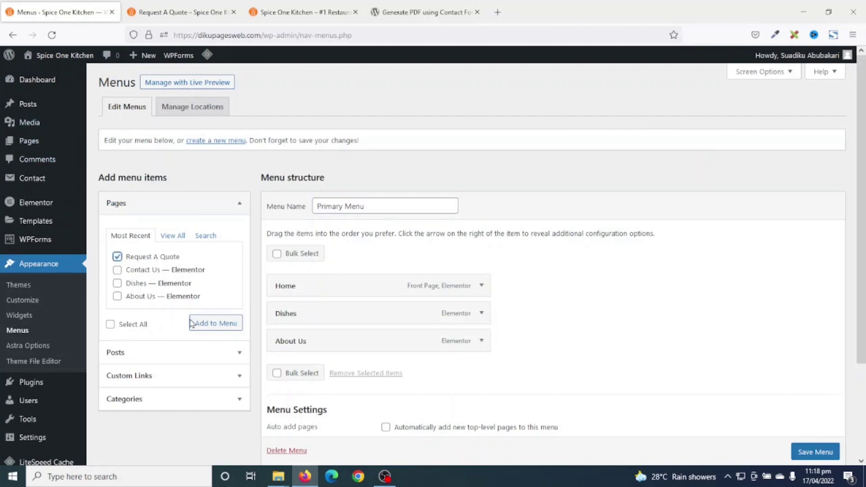
{"action": "left_click", "coordinate": [218, 323]}
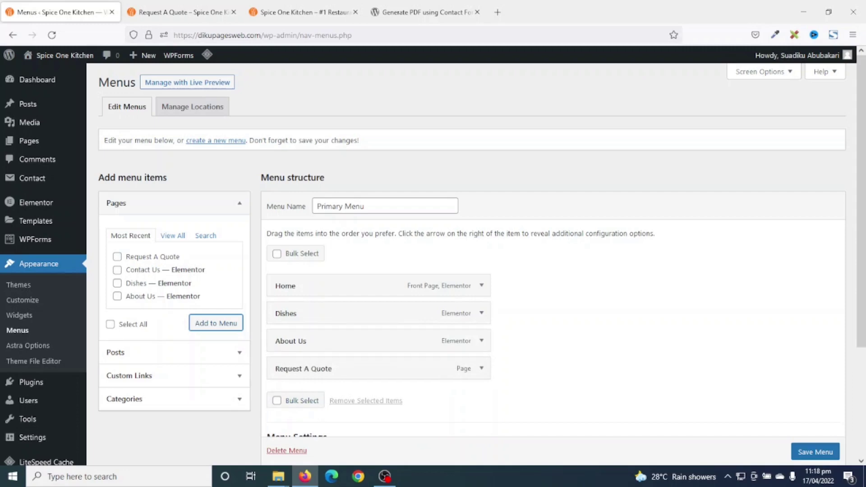
{"action": "scroll", "coordinate": [819, 453], "scroll_direction": "down", "scroll_amount": 1}
{"action": "left_click", "coordinate": [819, 453]}
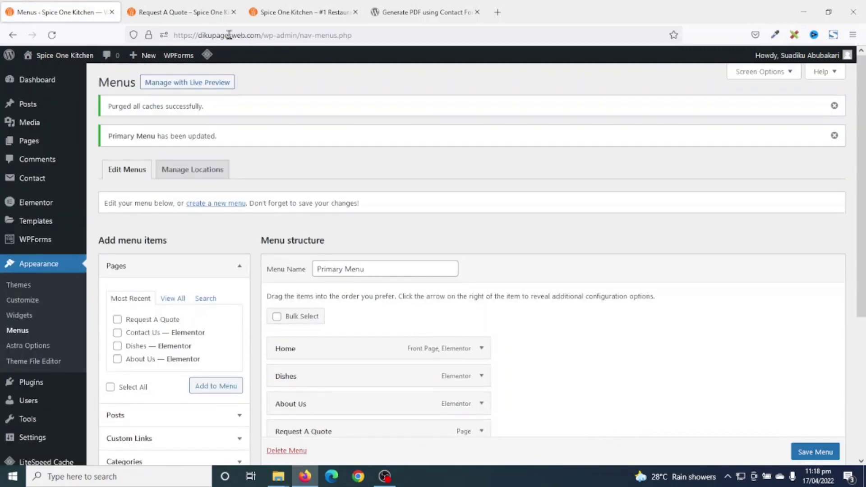
{"action": "left_click", "coordinate": [176, 13]}
{"action": "left_click", "coordinate": [52, 34]}
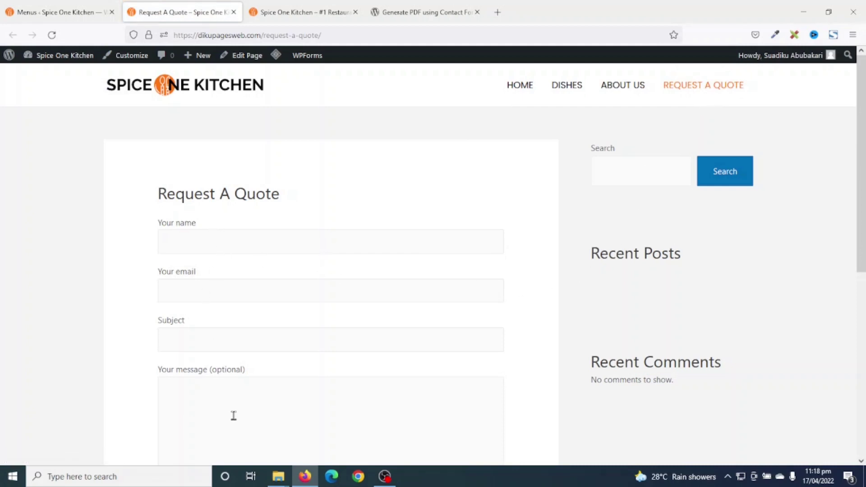
- Fill in the sender's name and e-mail, subject 'Enquiry' and message 'Hi there! This'
{"action": "scroll", "coordinate": [232, 415], "scroll_direction": "down", "scroll_amount": 2}
{"action": "left_click", "coordinate": [235, 182]}
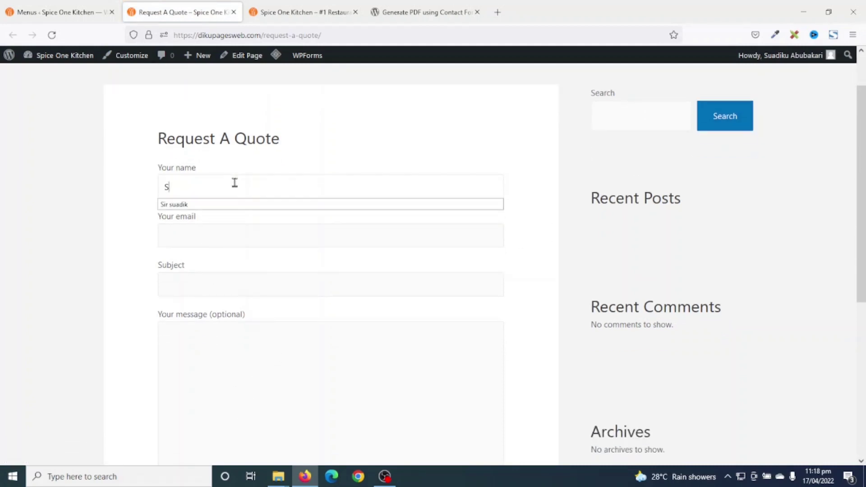
{"action": "key", "text": "Tab"}
{"action": "key", "text": "Tab"}
{"action": "type", "text": "Enquiry"}
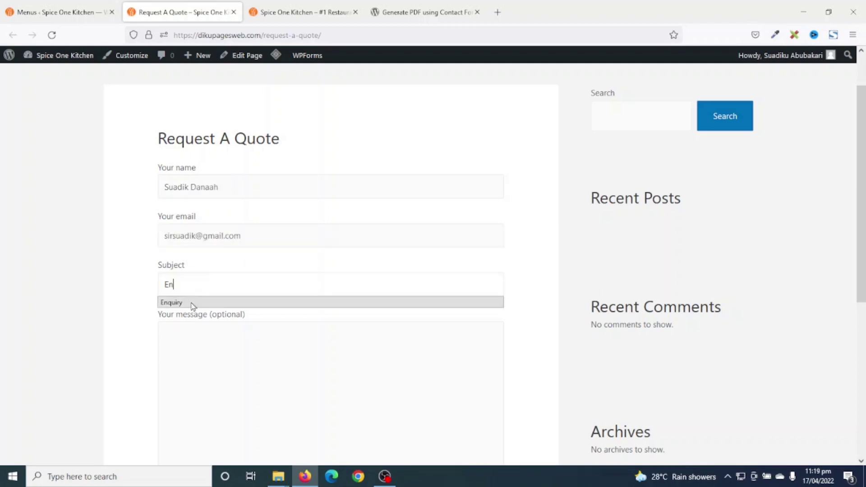
{"action": "left_click", "coordinate": [180, 341]}
{"action": "type", "text": "Hi there!"}
{"action": "key", "text": "Return"}
{"action": "key", "text": "Return"}
{"action": "type", "text": "This is a test enquiry."}
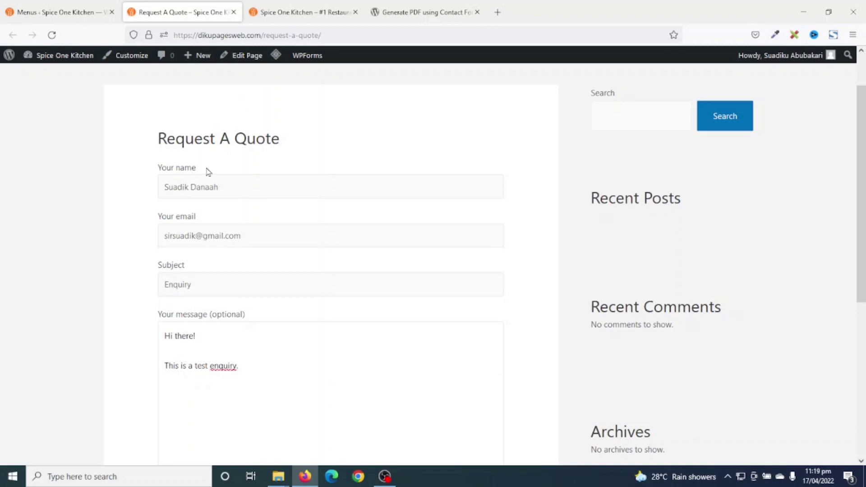
{"action": "scroll", "coordinate": [249, 371], "scroll_direction": "down", "scroll_amount": 5}
{"action": "left_click", "coordinate": [186, 307]}
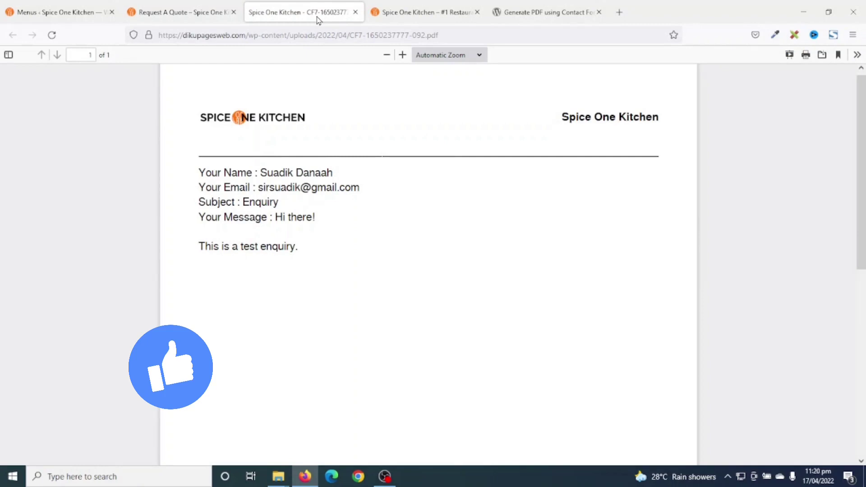
{"action": "left_click", "coordinate": [359, 35]}
{"action": "left_click_drag", "start_coordinate": [354, 35], "coordinate": [467, 300]}
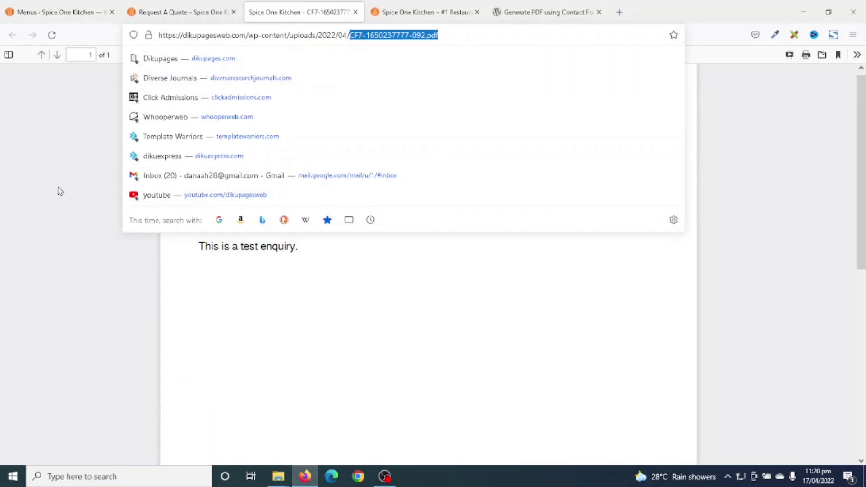
{"action": "left_click", "coordinate": [357, 328]}
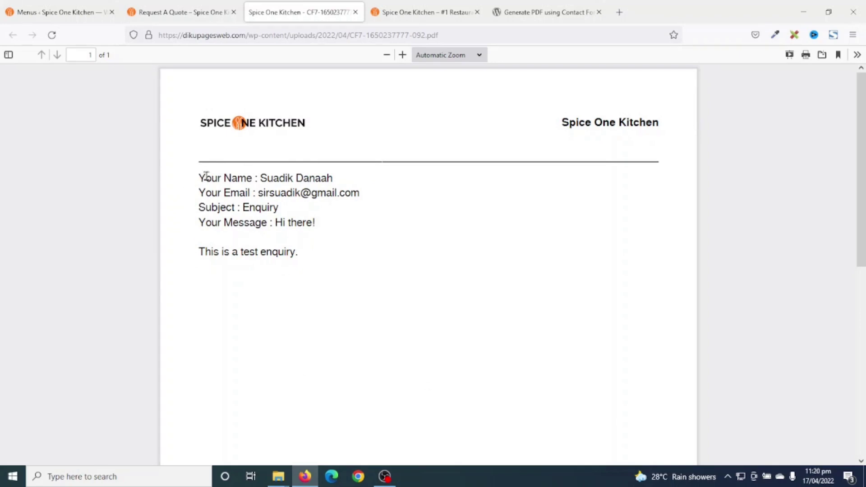
{"action": "left_click_drag", "start_coordinate": [206, 175], "coordinate": [315, 239]}
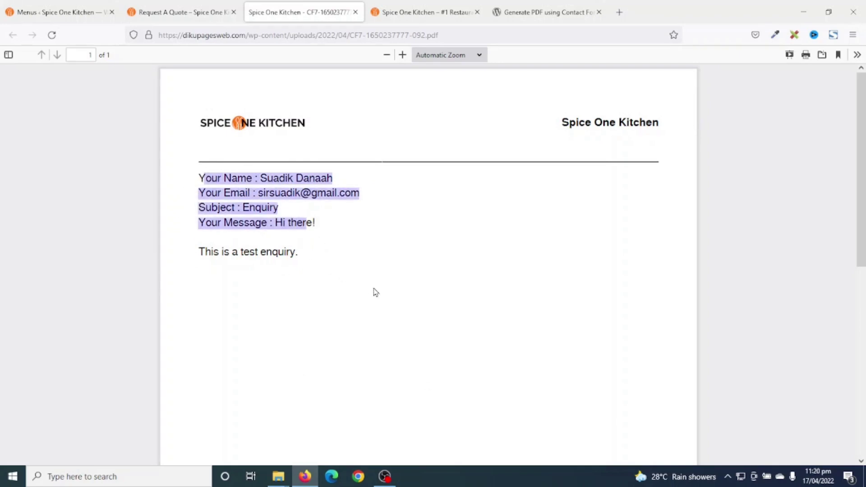
{"action": "left_click", "coordinate": [410, 276]}
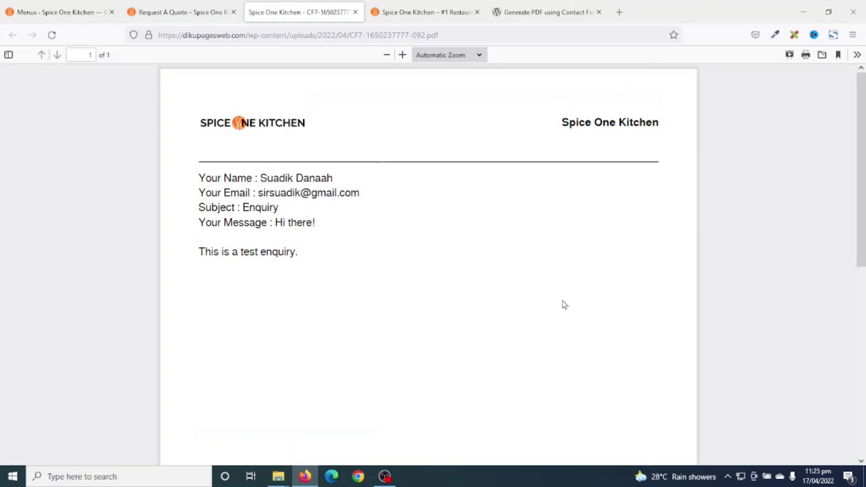
{"action": "scroll", "coordinate": [559, 305], "scroll_direction": "down", "scroll_amount": 5}
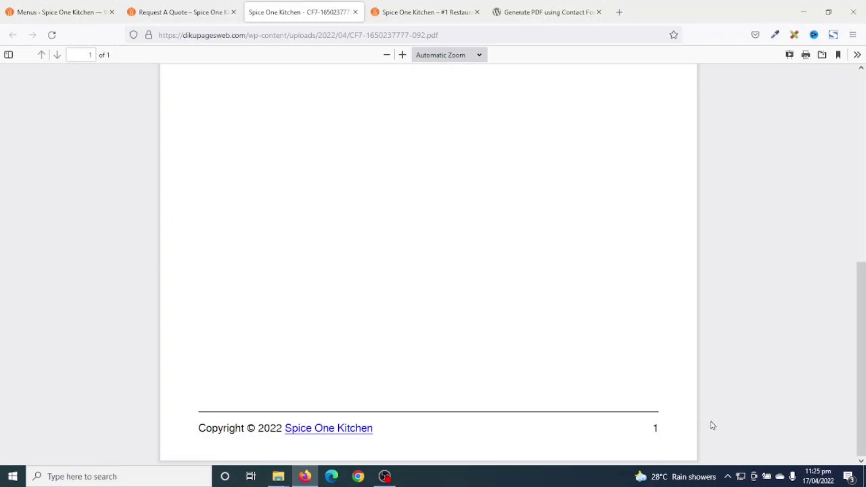
{"action": "scroll", "coordinate": [687, 420], "scroll_direction": "up", "scroll_amount": 8}
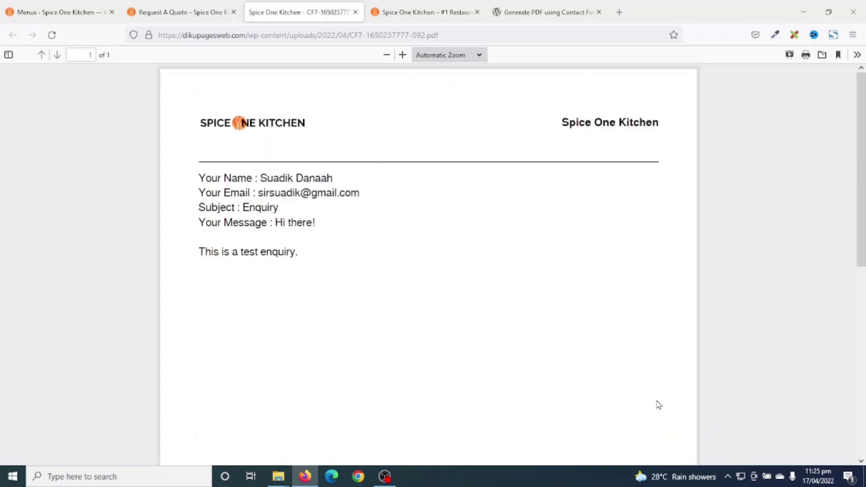